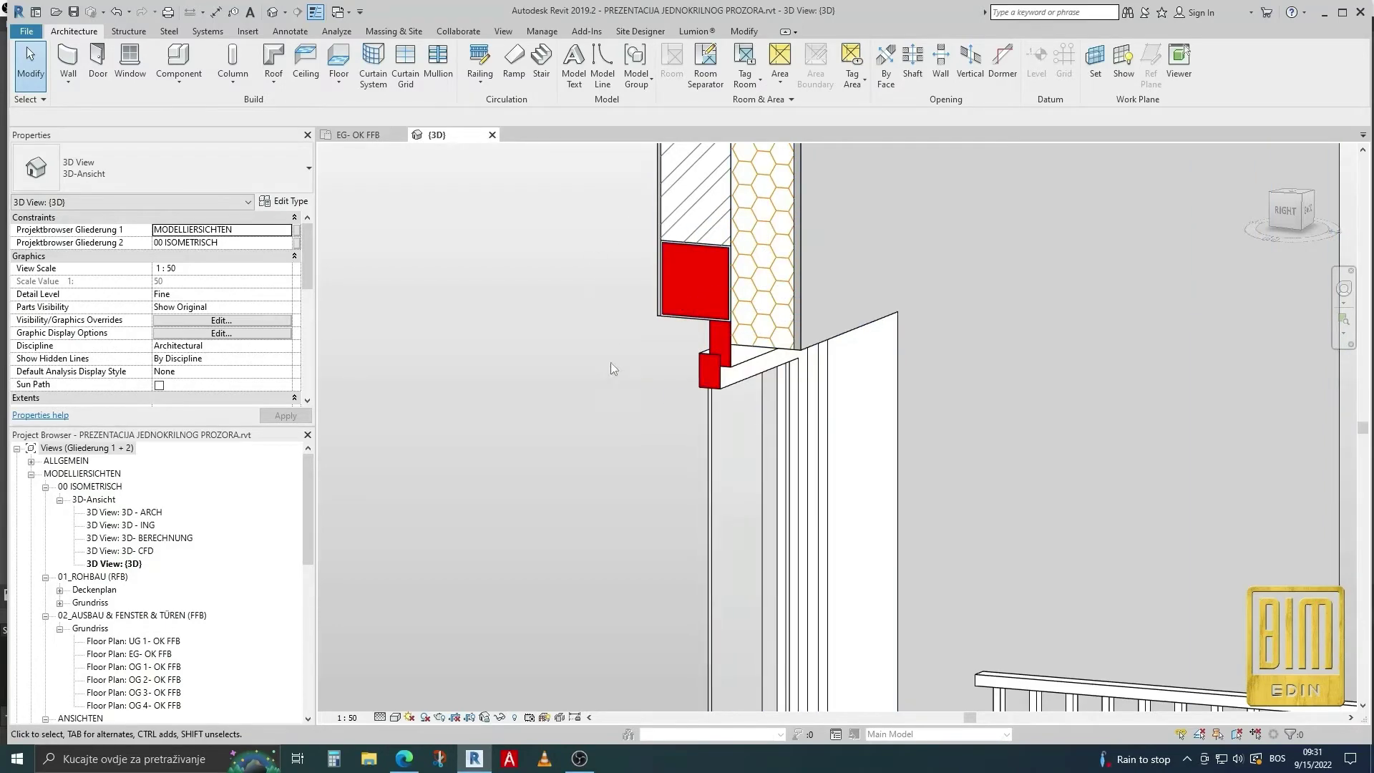
Step: Select the 90x250 cm balcony door with rolling shutter in the 3D wall section
{"action": "left_click", "coordinate": [698, 322]}
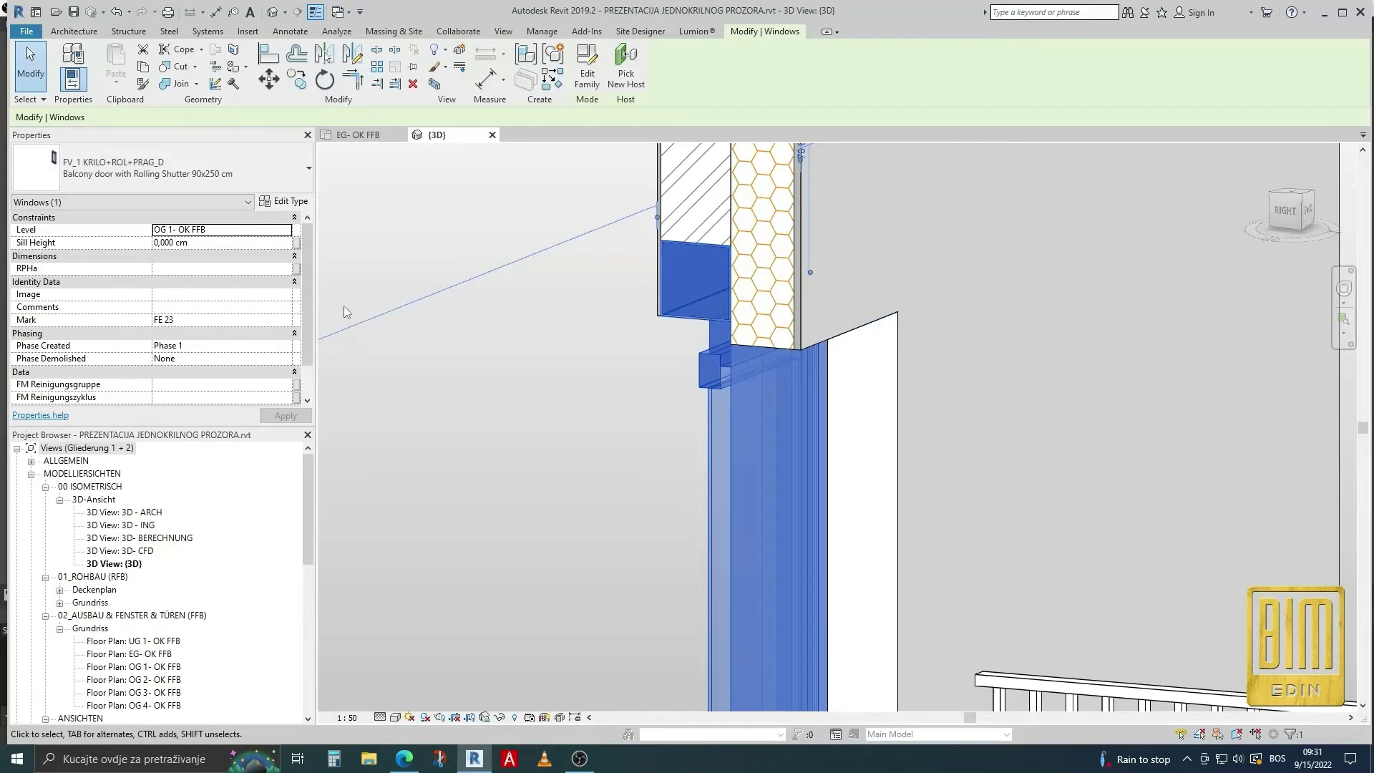
Step: Turn off the ROLADA rolling shutter in the door's type properties and apply
{"action": "left_click", "coordinate": [289, 202]}
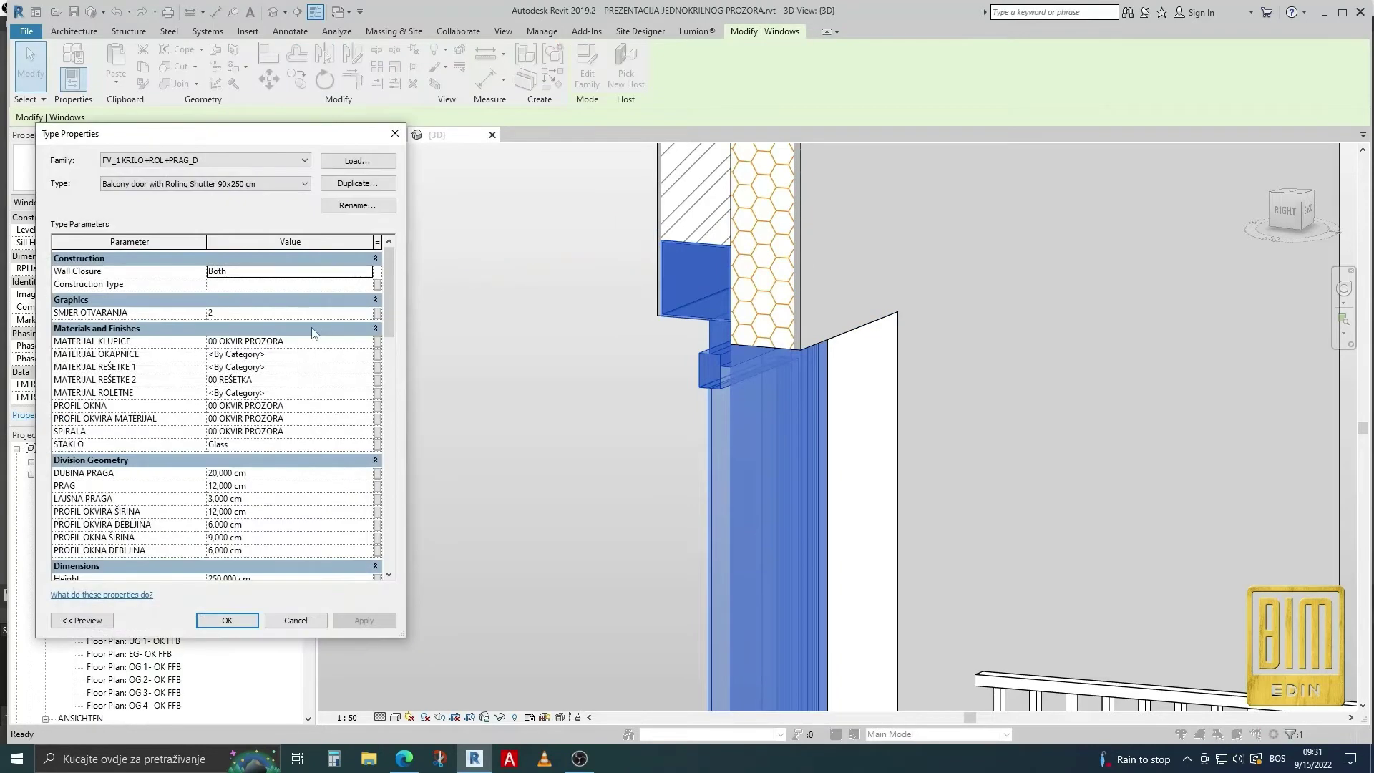
{"action": "scroll", "coordinate": [289, 474], "scroll_direction": "down", "scroll_amount": 5}
{"action": "scroll", "coordinate": [290, 474], "scroll_direction": "down", "scroll_amount": 5}
{"action": "scroll", "coordinate": [286, 470], "scroll_direction": "down", "scroll_amount": 5}
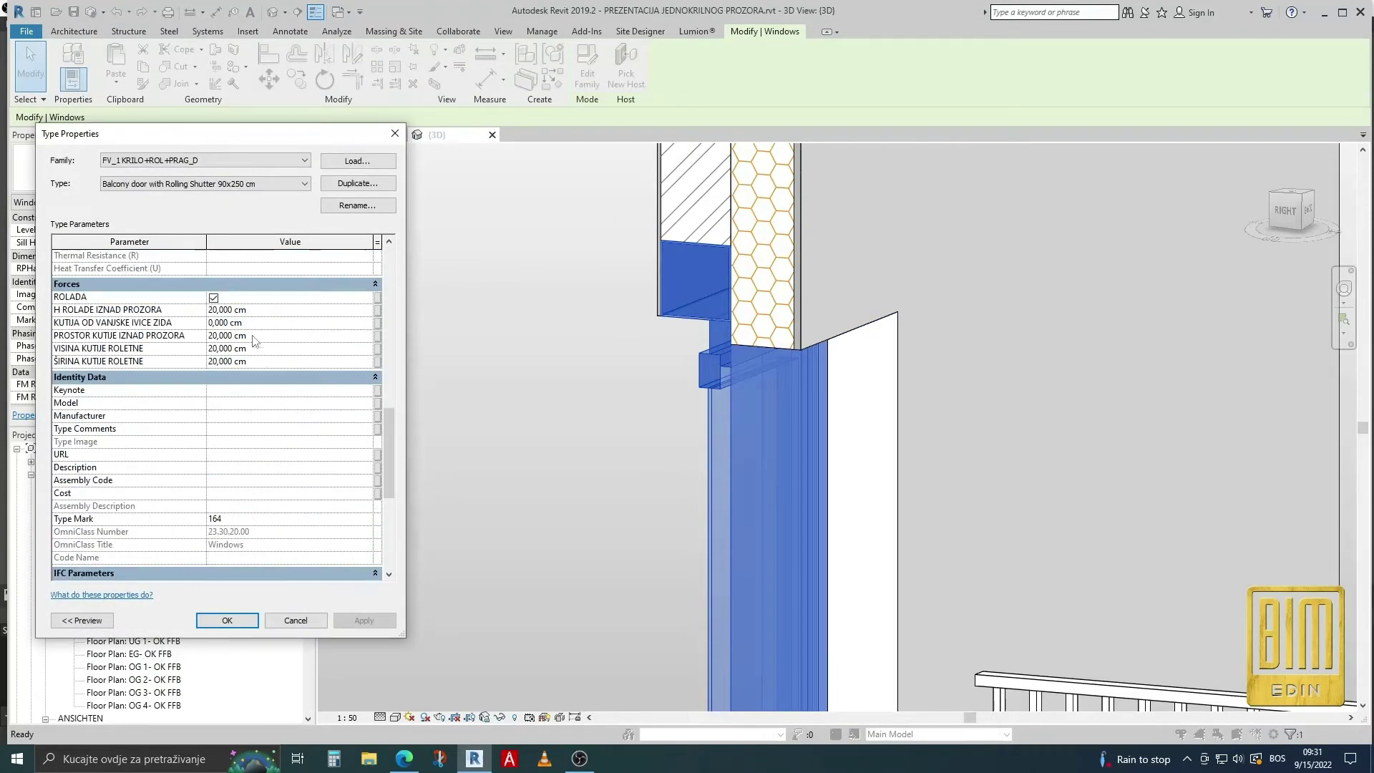
{"action": "left_click", "coordinate": [213, 297]}
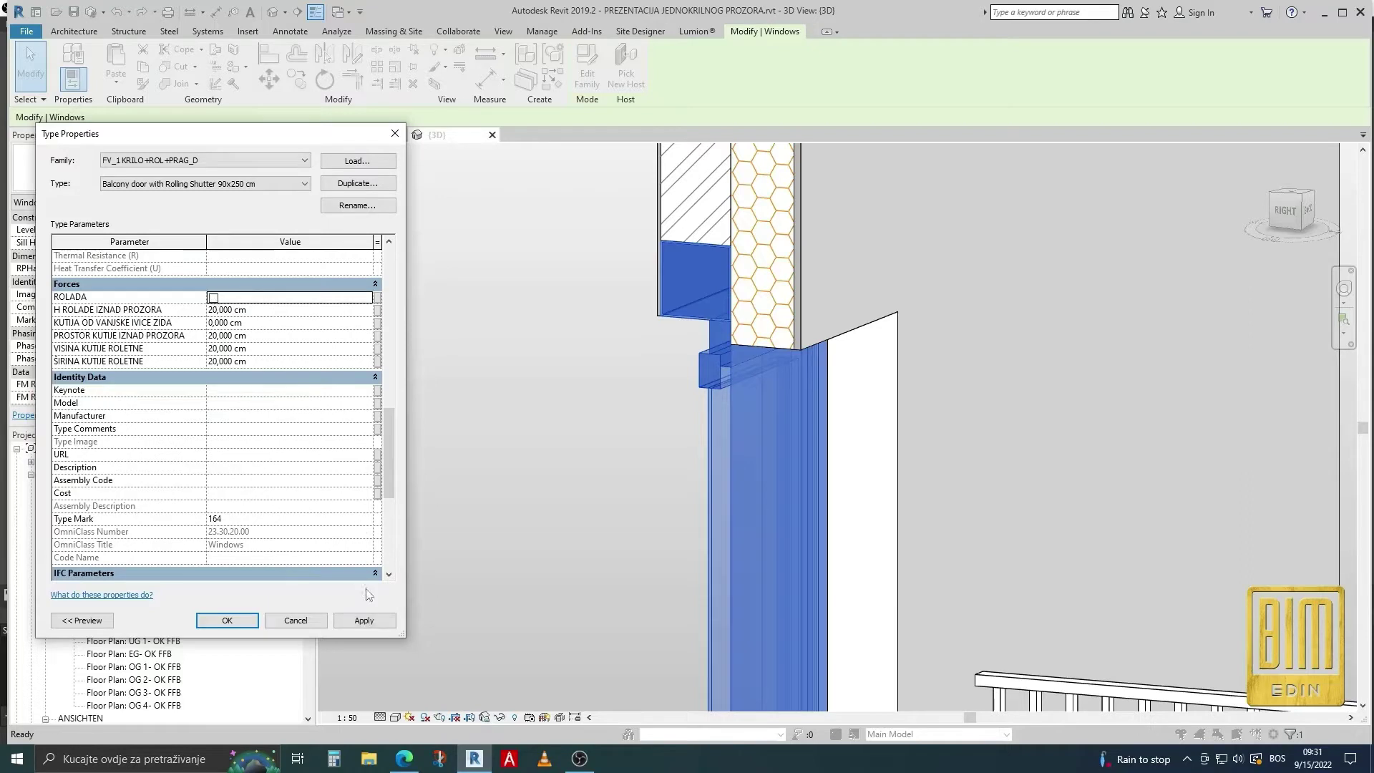
{"action": "left_click", "coordinate": [378, 622]}
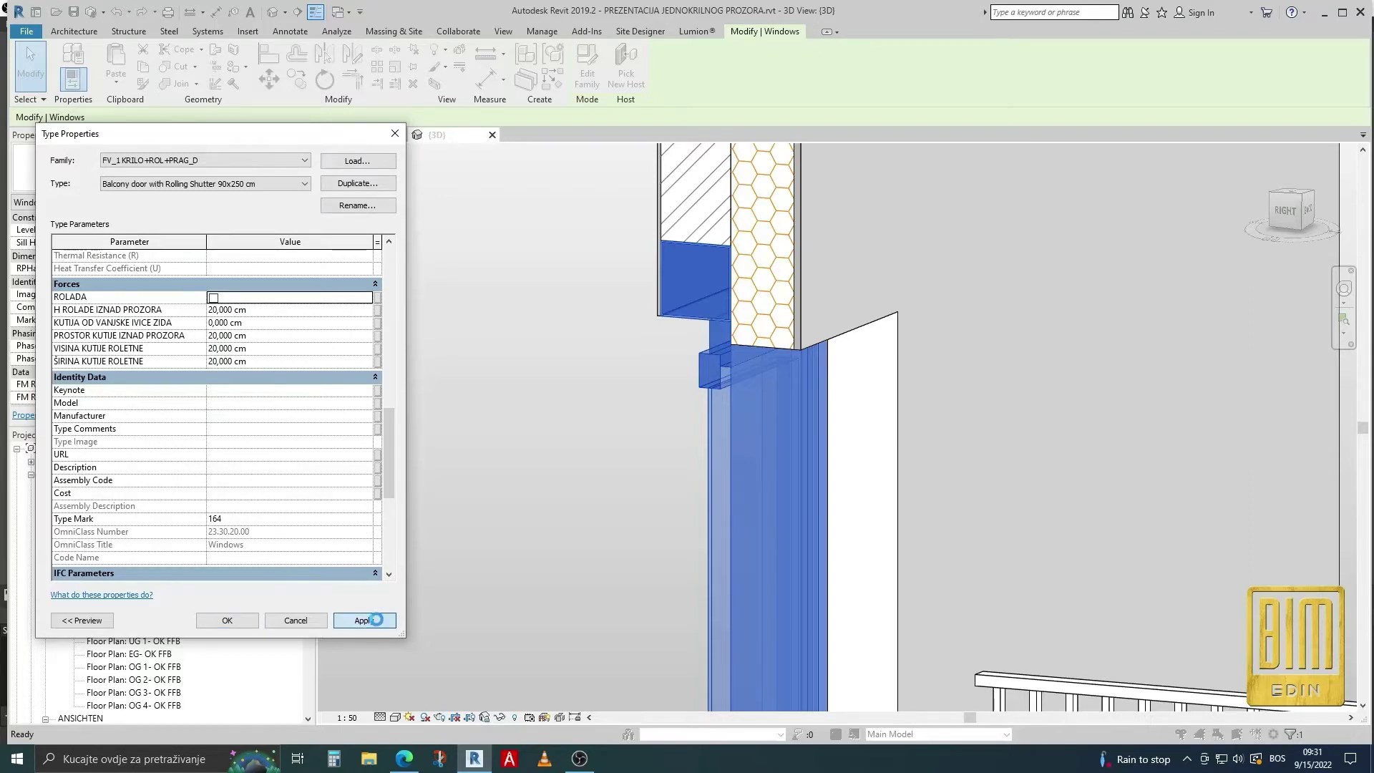
{"action": "left_click", "coordinate": [290, 431]}
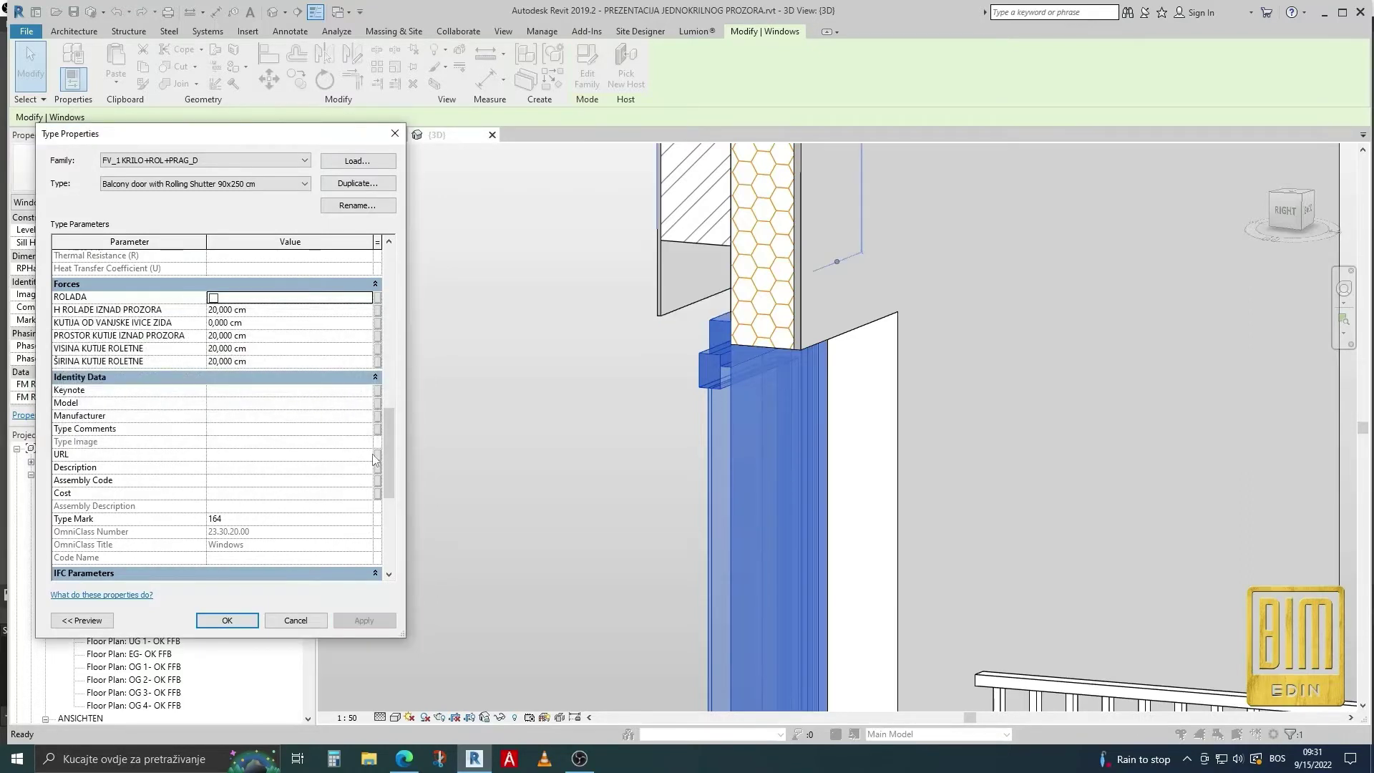
Step: Set H ROLADE IZNAD PROZORA to 0 cm and apply it
{"action": "left_click", "coordinate": [284, 312]}
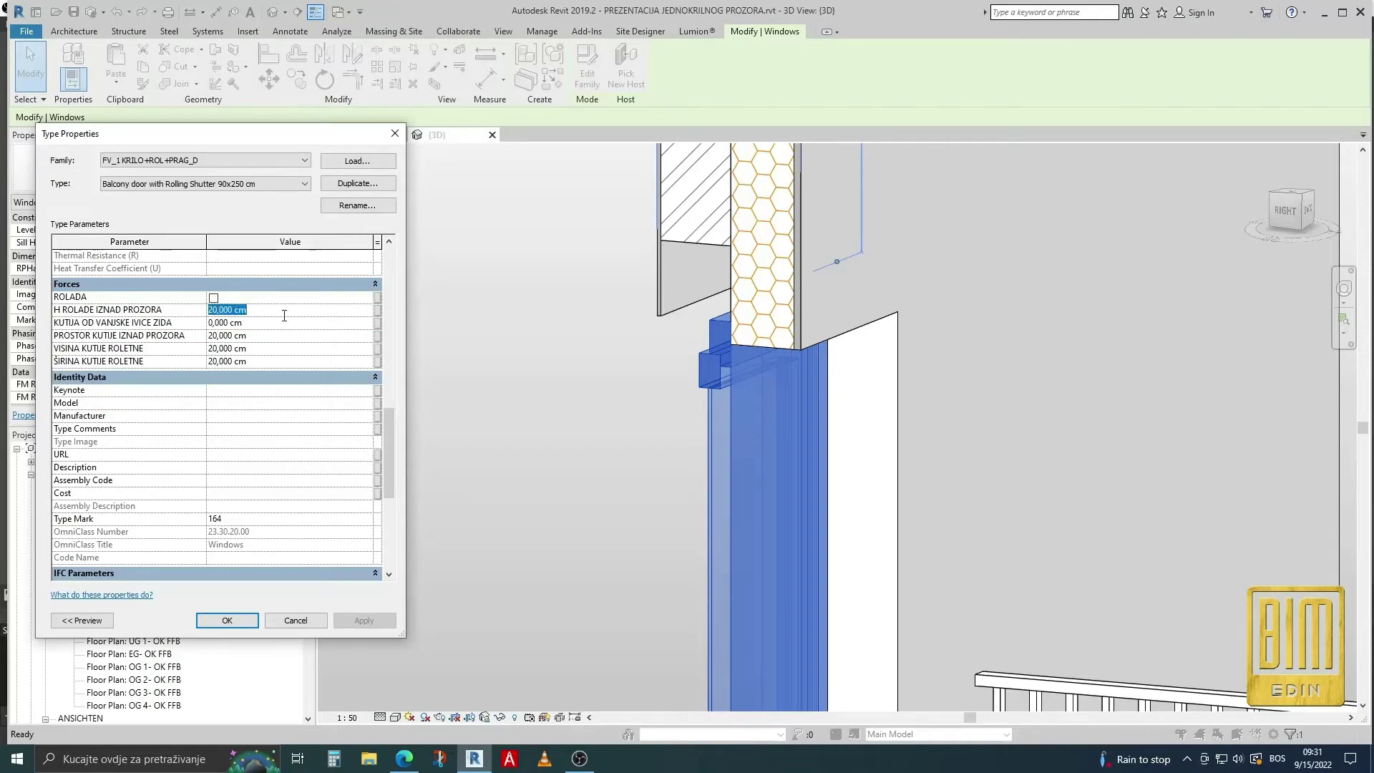
{"action": "type", "text": "0"}
{"action": "key", "text": "Return"}
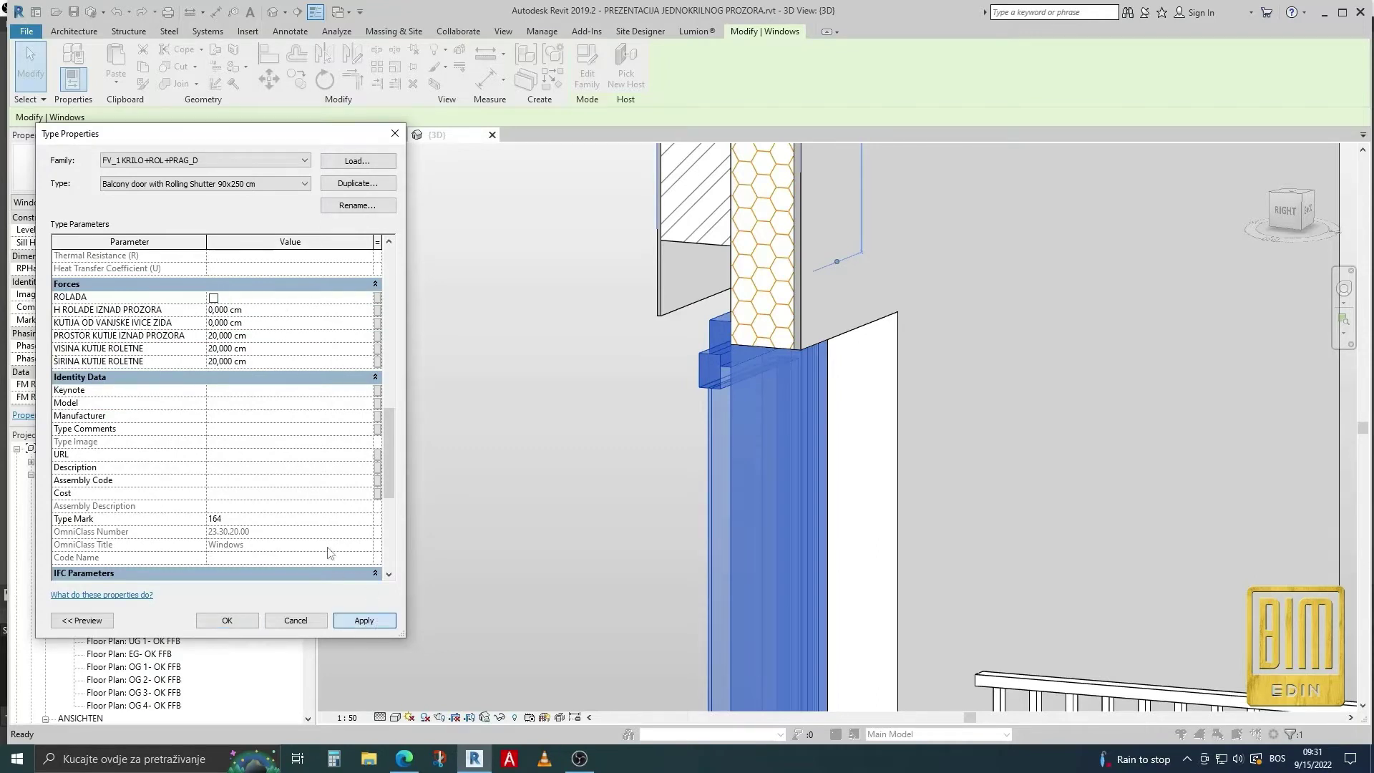
{"action": "key", "text": "Return"}
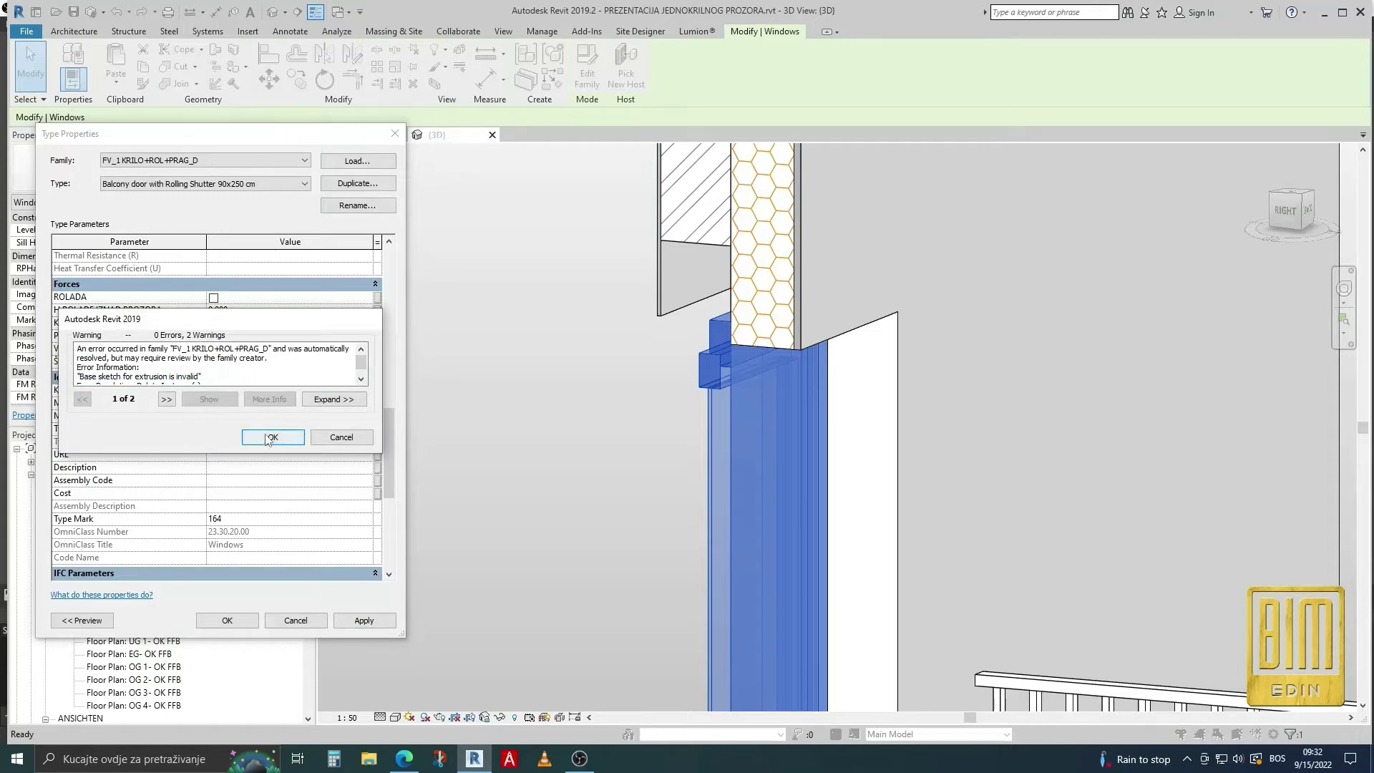
{"action": "left_click", "coordinate": [268, 438]}
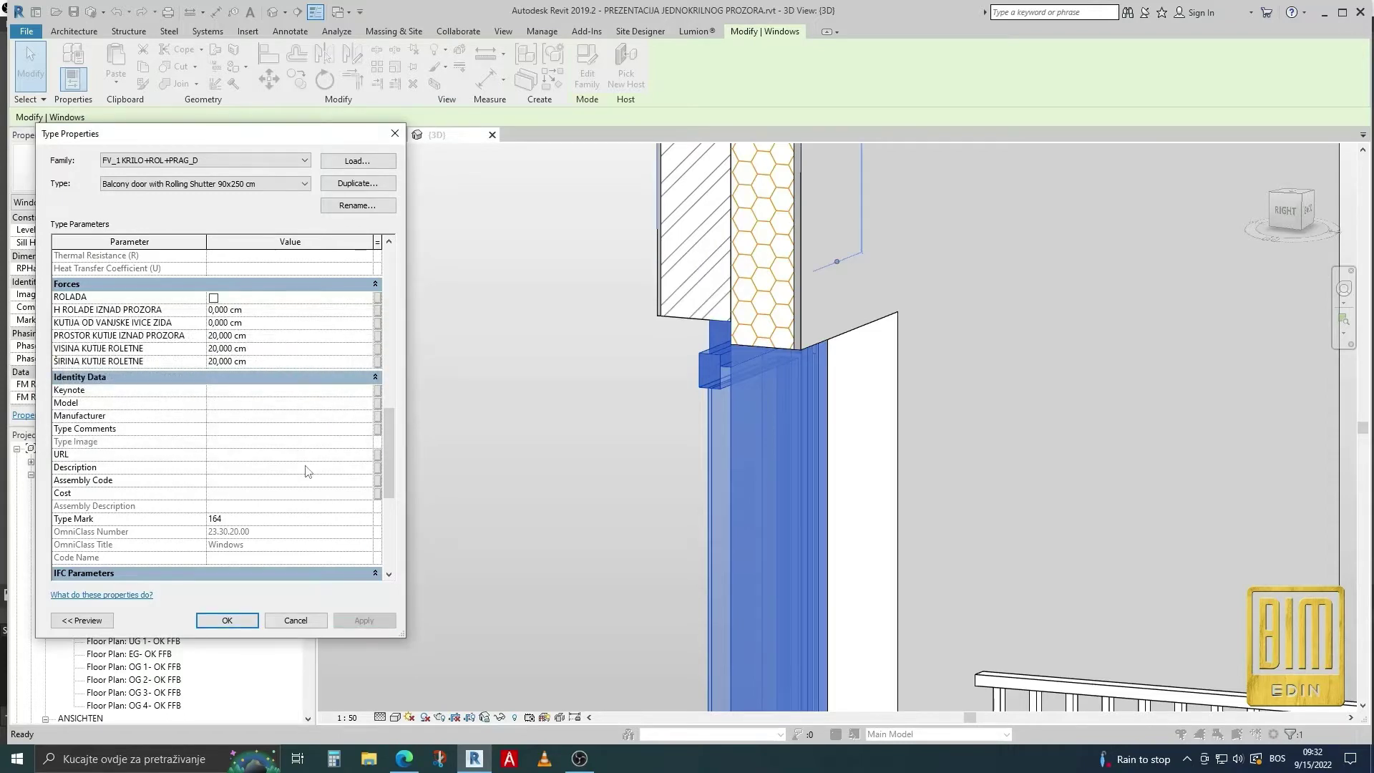
Step: Zero PROSTOR KUTIJE IZNAD PROZORA and VISINA KUTIJE ROLETNE, and apply
{"action": "left_click", "coordinate": [261, 337]}
{"action": "type", "text": "0"}
{"action": "left_click", "coordinate": [276, 349]}
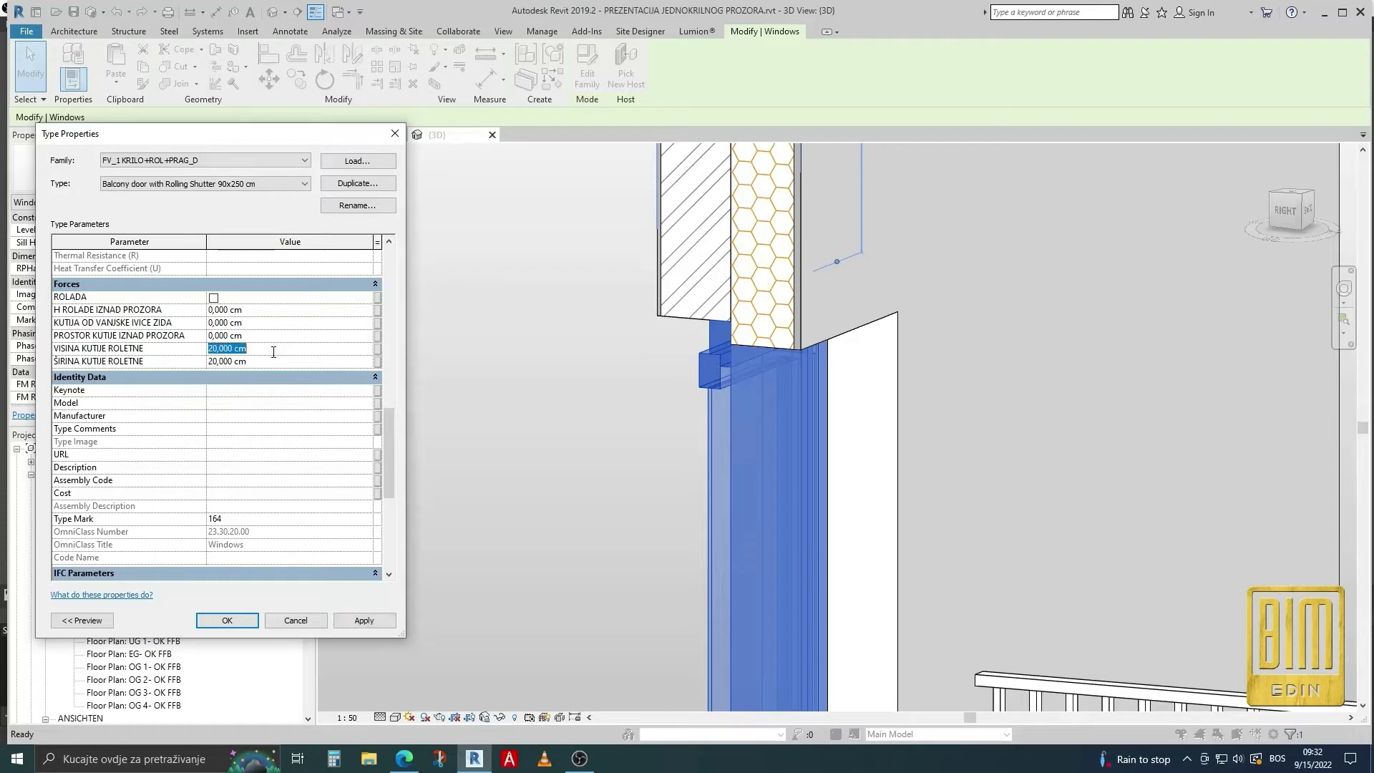
{"action": "type", "text": "00"}
{"action": "left_click", "coordinate": [364, 619]}
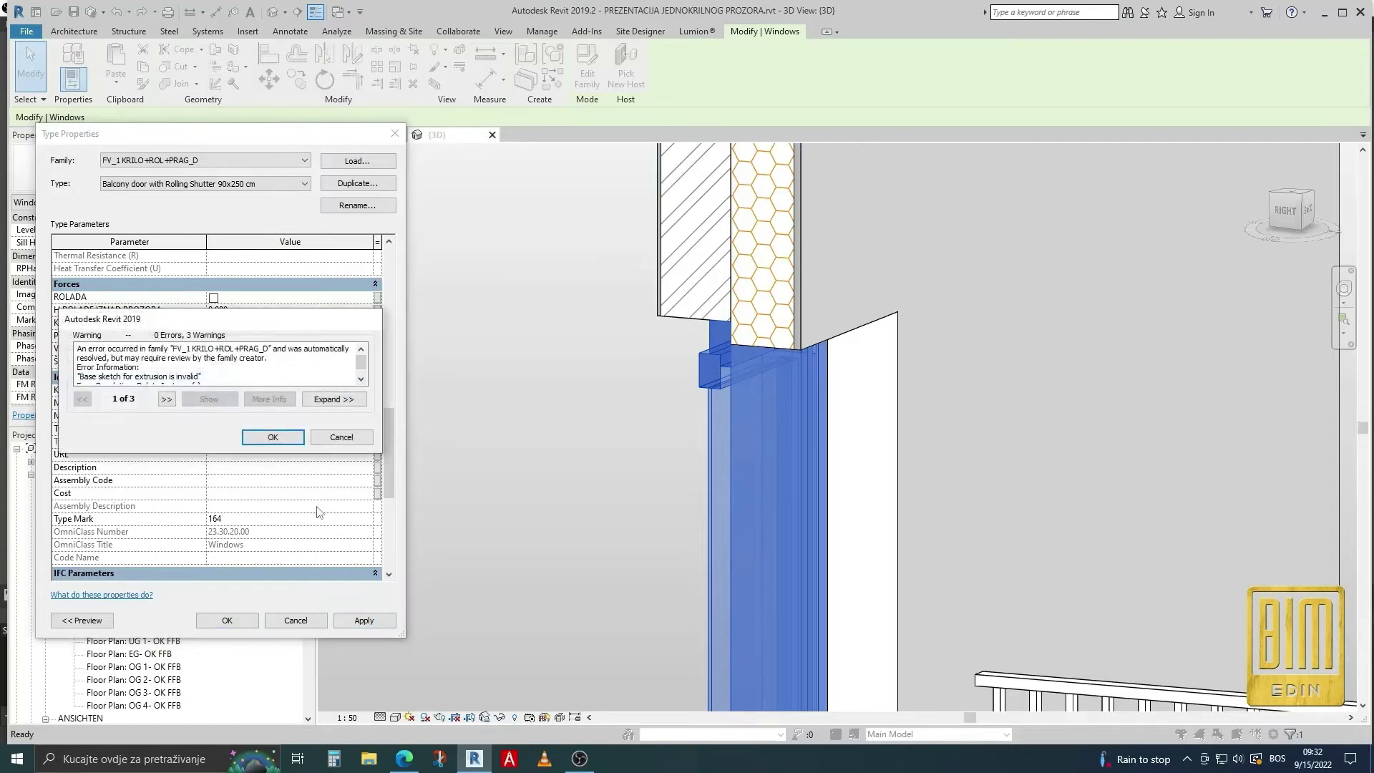
{"action": "left_click", "coordinate": [274, 438]}
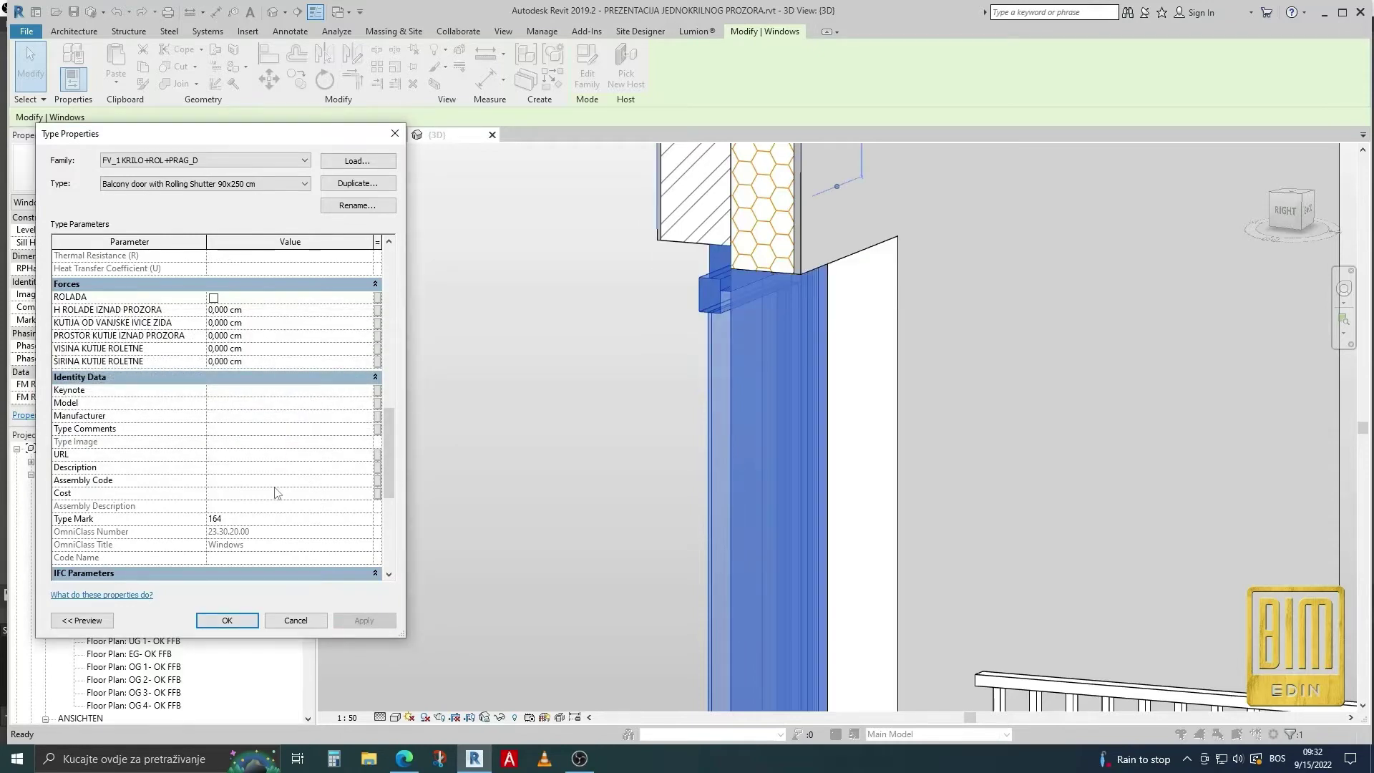
{"action": "scroll", "coordinate": [279, 480], "scroll_direction": "down", "scroll_amount": 3}
{"action": "scroll", "coordinate": [283, 460], "scroll_direction": "down", "scroll_amount": 3}
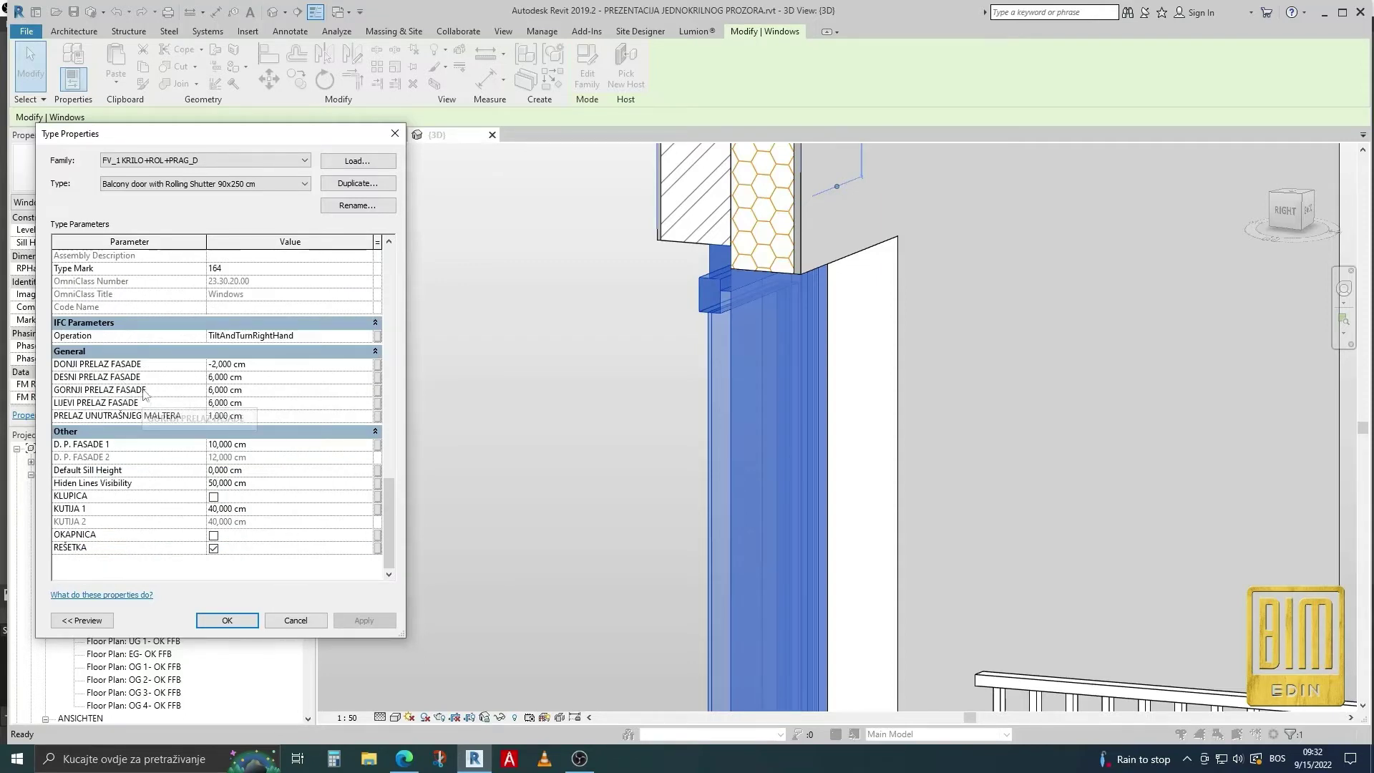
{"action": "left_click", "coordinate": [264, 390]}
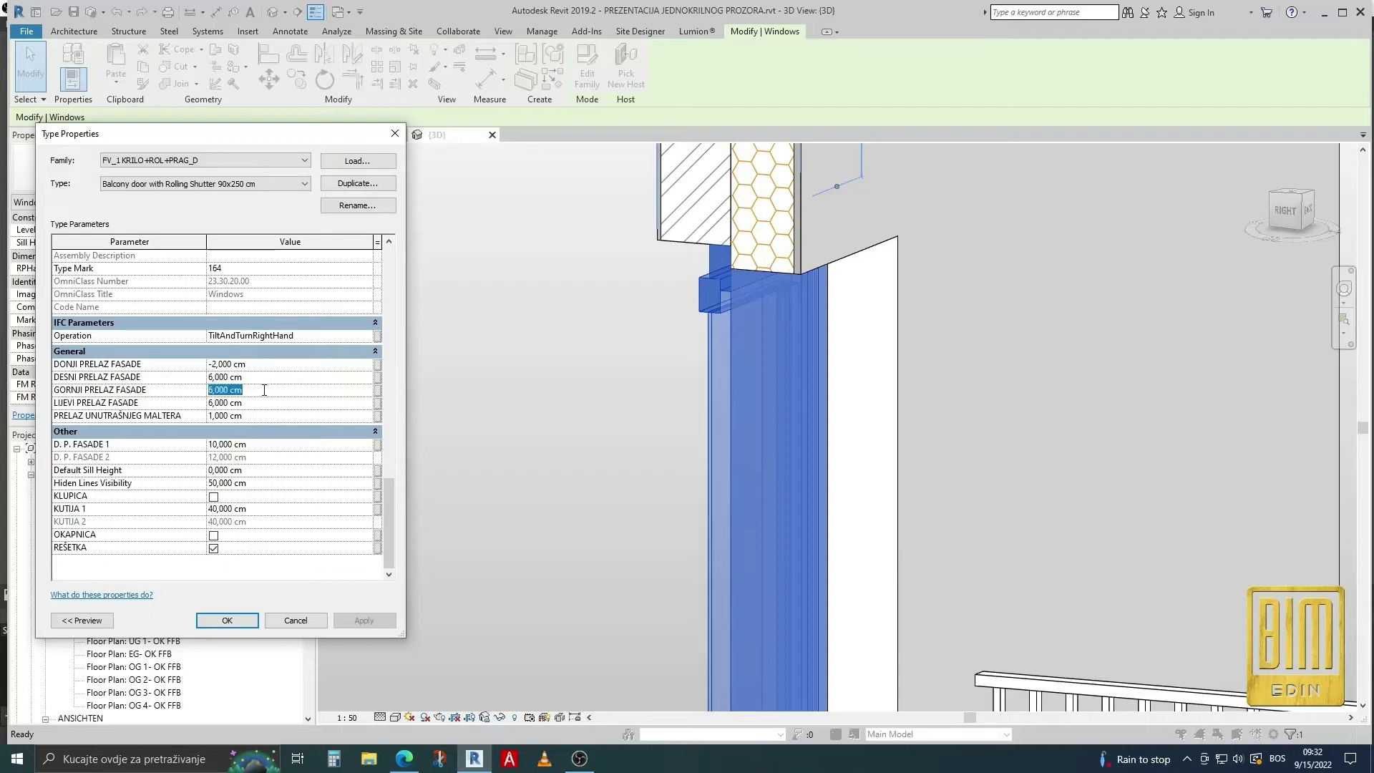
{"action": "type", "text": "0"}
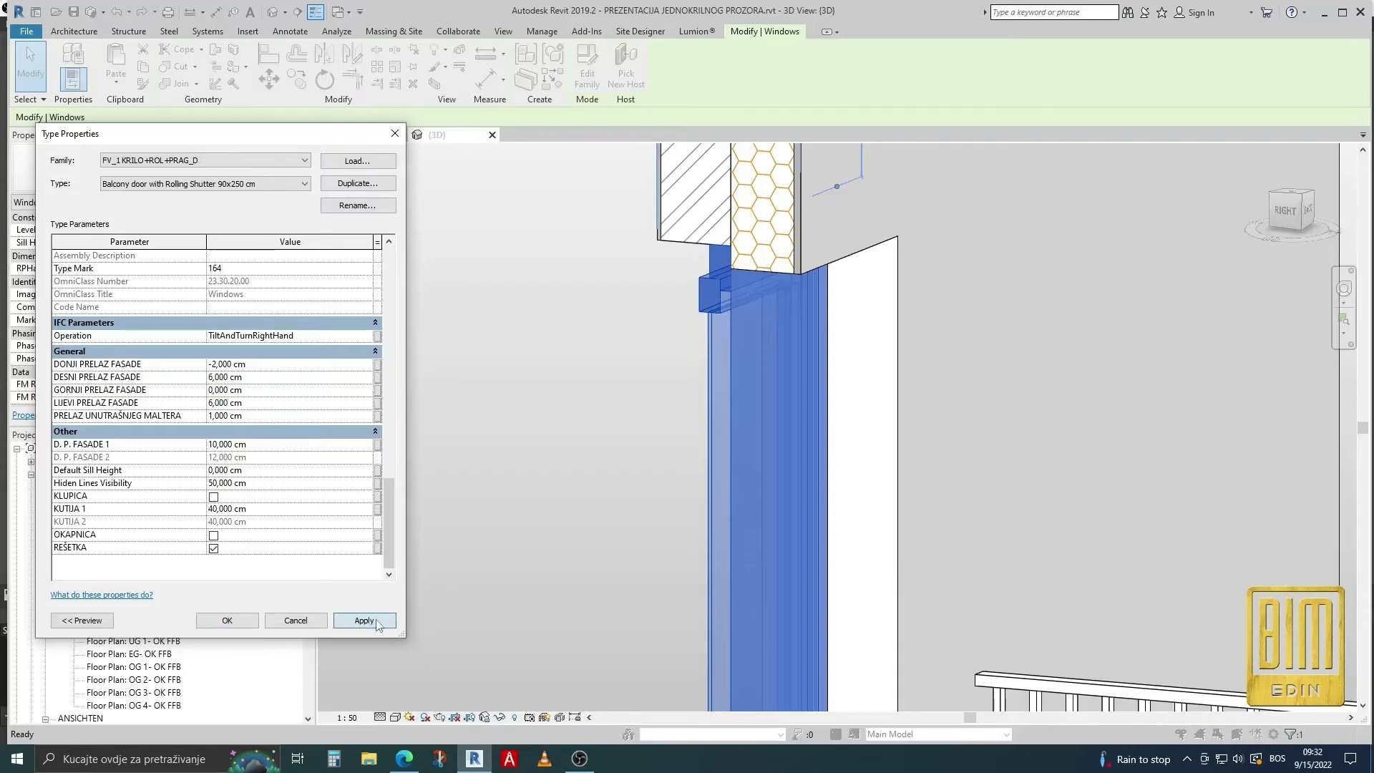
{"action": "left_click", "coordinate": [377, 622]}
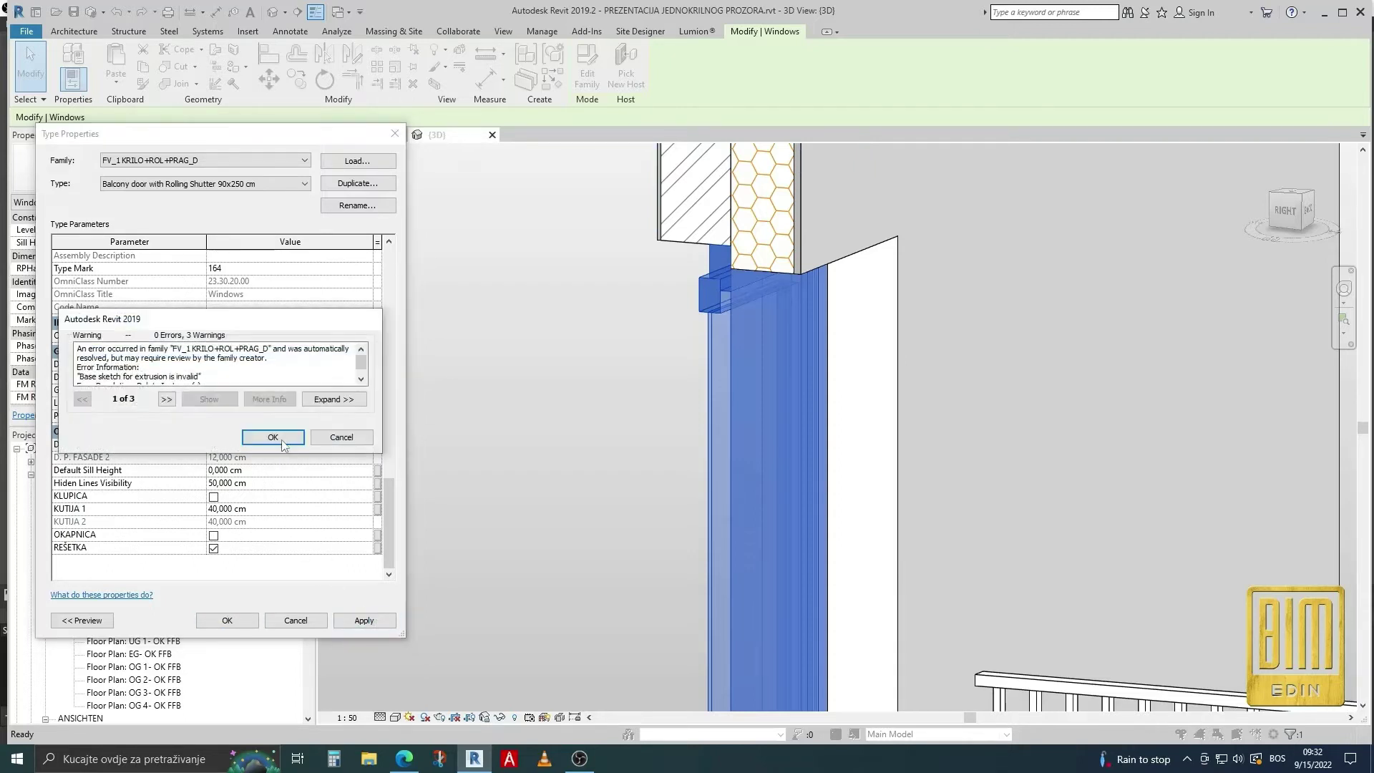
{"action": "left_click", "coordinate": [283, 442]}
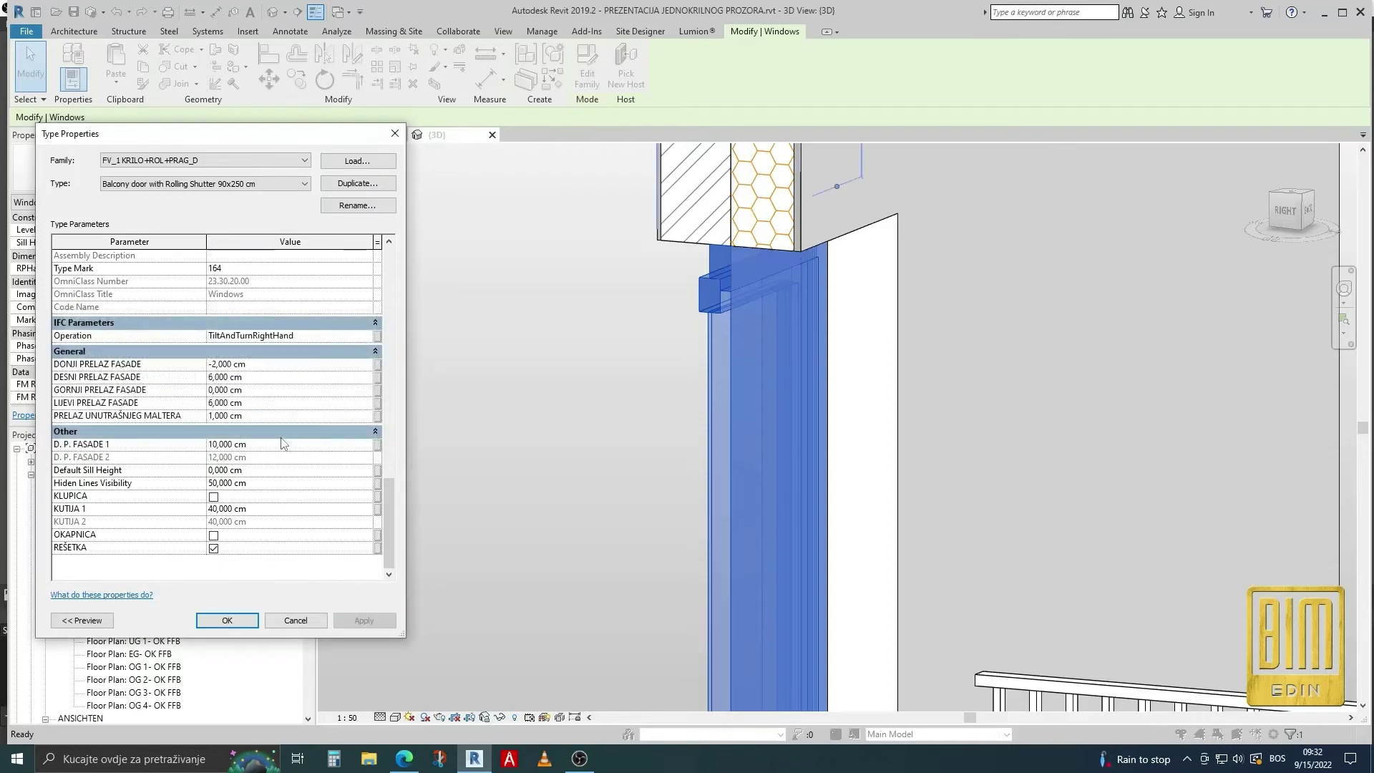
{"action": "left_click", "coordinate": [267, 388]}
{"action": "type", "text": "6"}
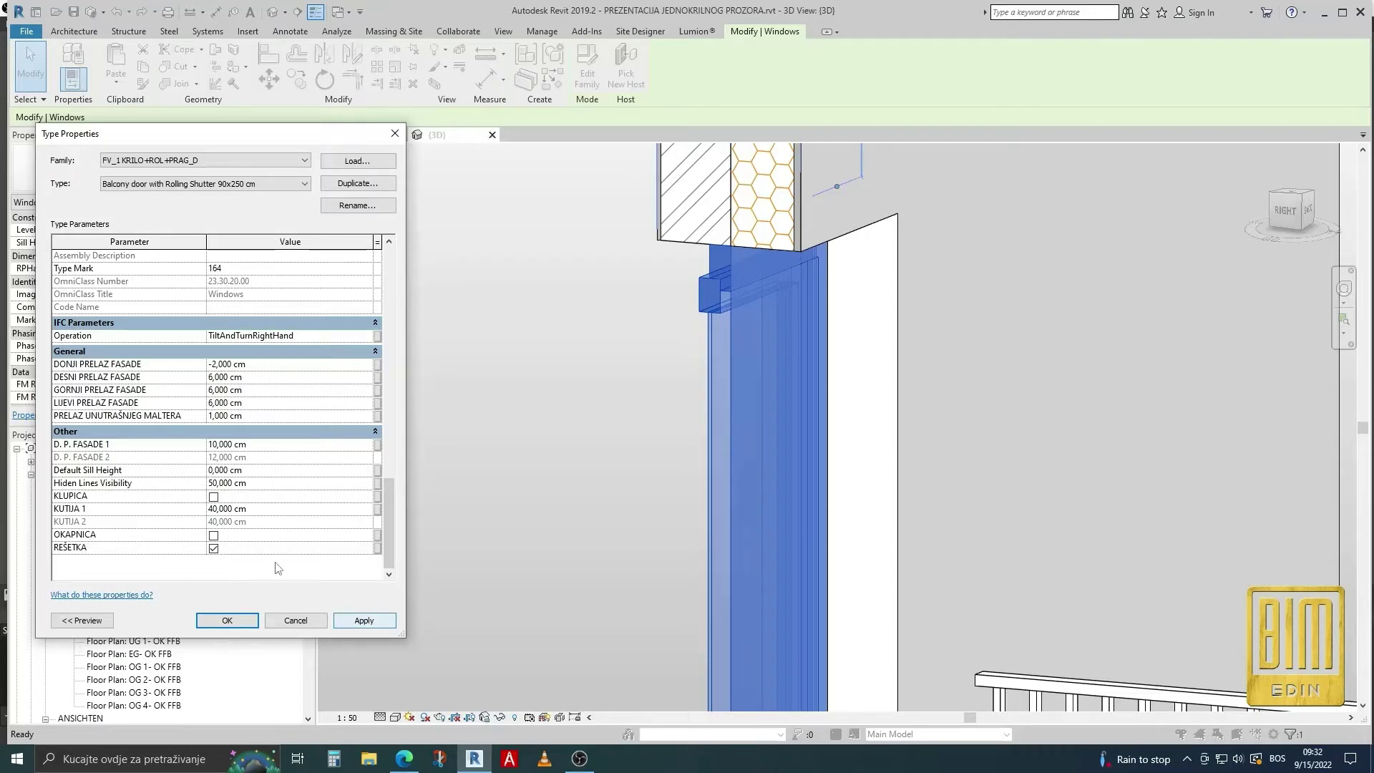
{"action": "key", "text": "Return"}
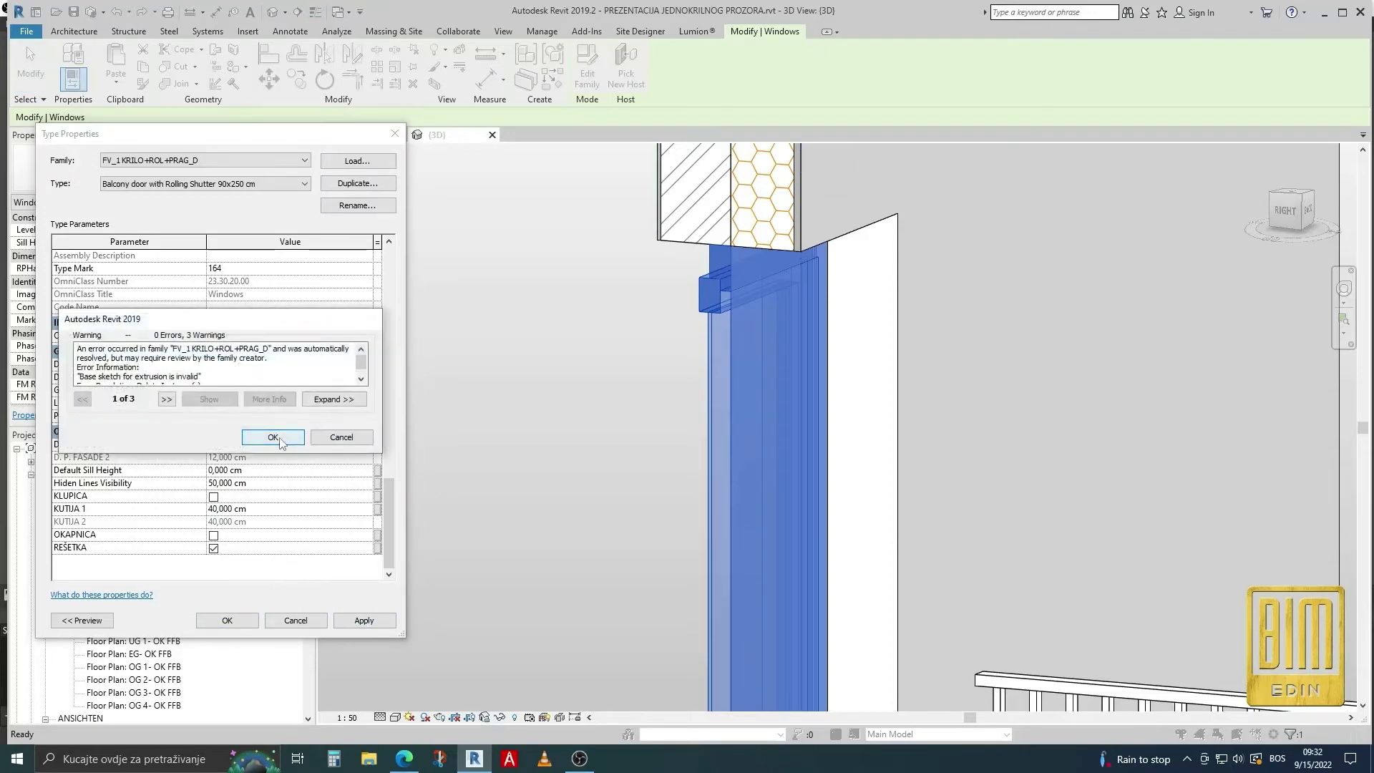
{"action": "left_click", "coordinate": [273, 438]}
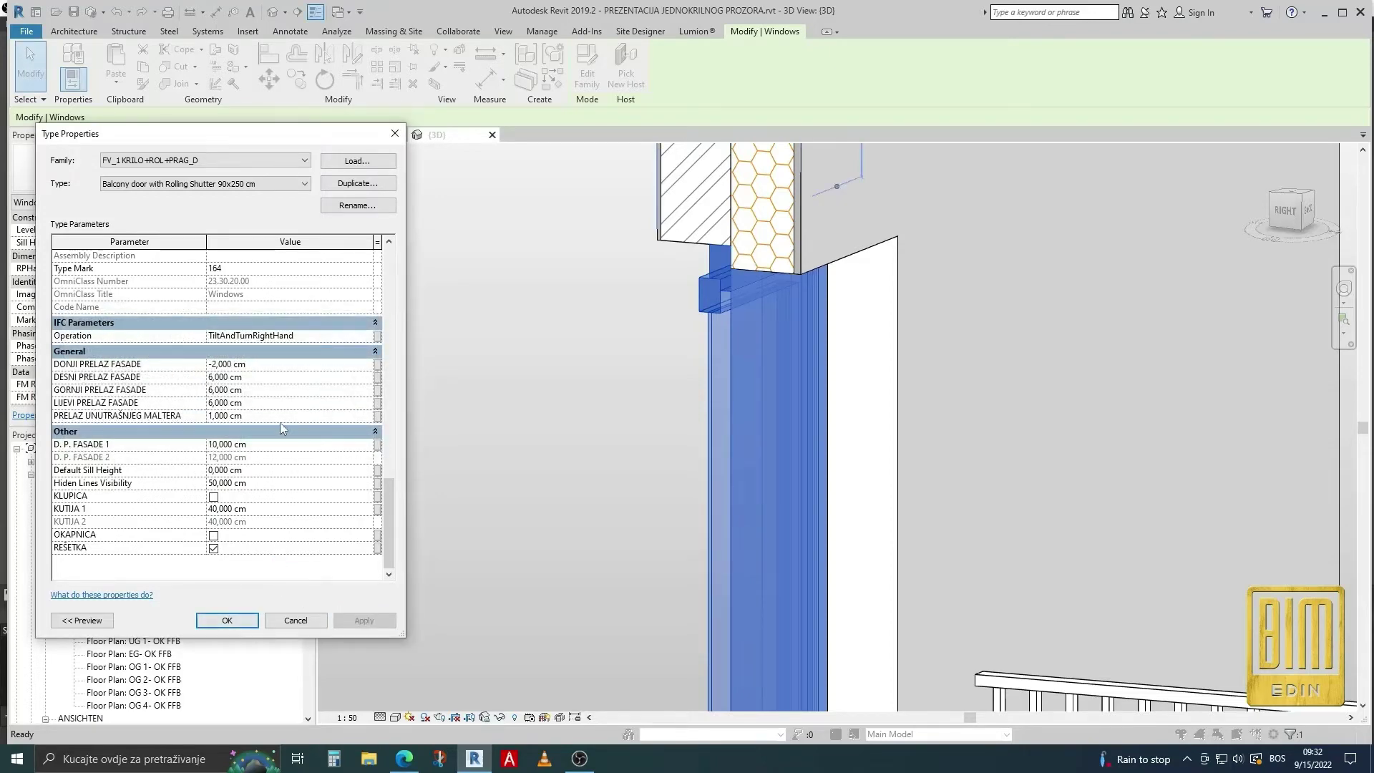
Step: Re-enable ROLADA and set all four shutter box dimensions to 20 cm, applied
{"action": "scroll", "coordinate": [280, 422], "scroll_direction": "up", "scroll_amount": 3}
{"action": "scroll", "coordinate": [281, 425], "scroll_direction": "up", "scroll_amount": 3}
{"action": "scroll", "coordinate": [280, 428], "scroll_direction": "up", "scroll_amount": 4}
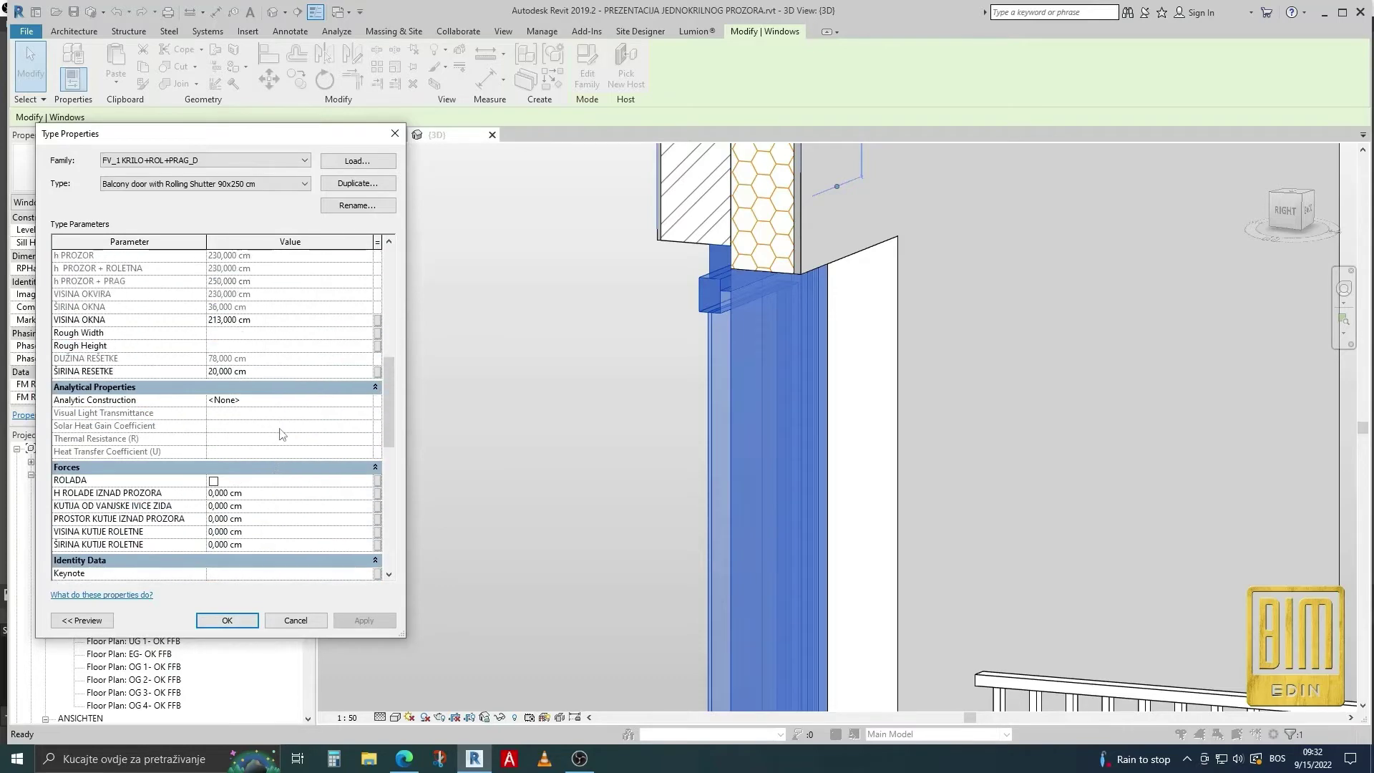
{"action": "left_click", "coordinate": [213, 481]}
{"action": "left_click", "coordinate": [265, 493]}
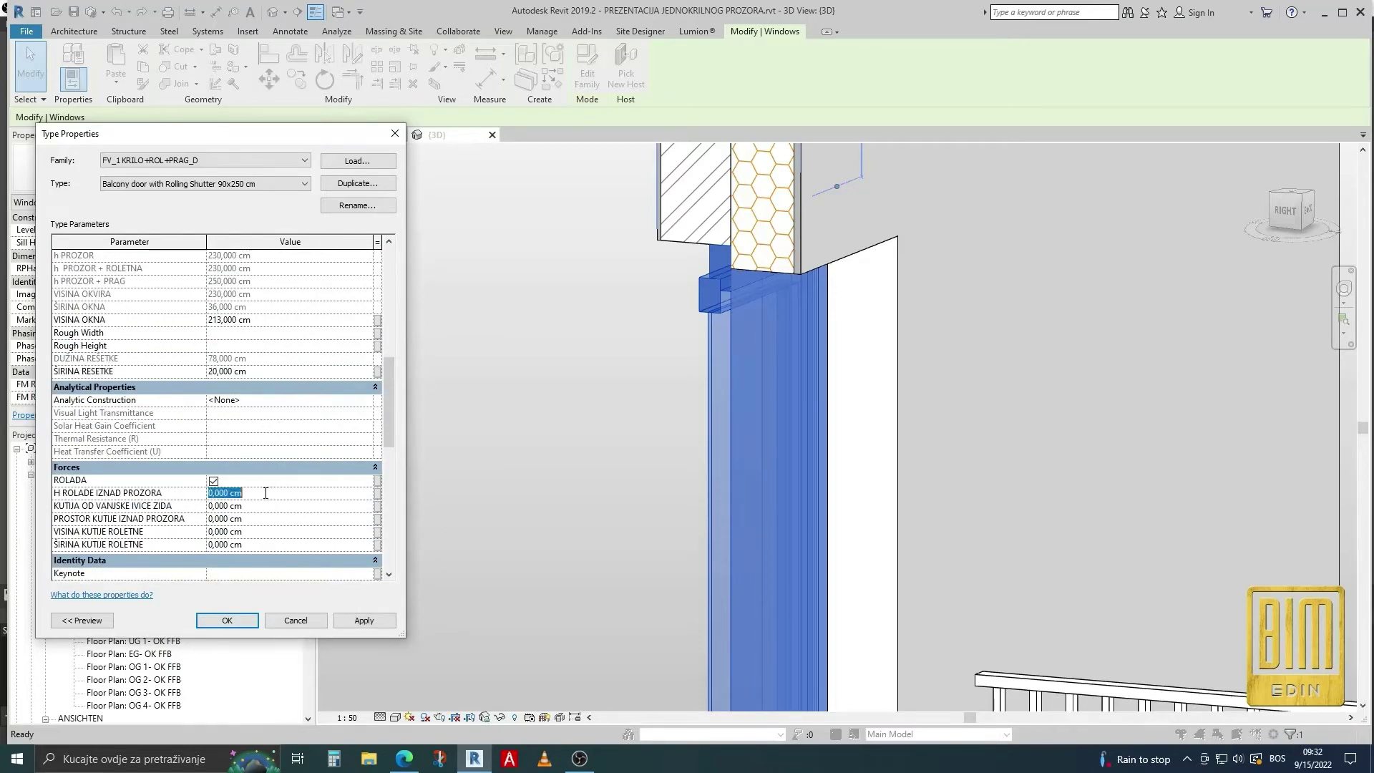
{"action": "type", "text": "20"}
{"action": "left_click", "coordinate": [271, 519]}
{"action": "type", "text": "2"}
{"action": "left_click", "coordinate": [274, 531]}
{"action": "type", "text": "20"}
{"action": "left_click", "coordinate": [276, 545]}
{"action": "type", "text": "20"}
{"action": "left_click", "coordinate": [370, 629]}
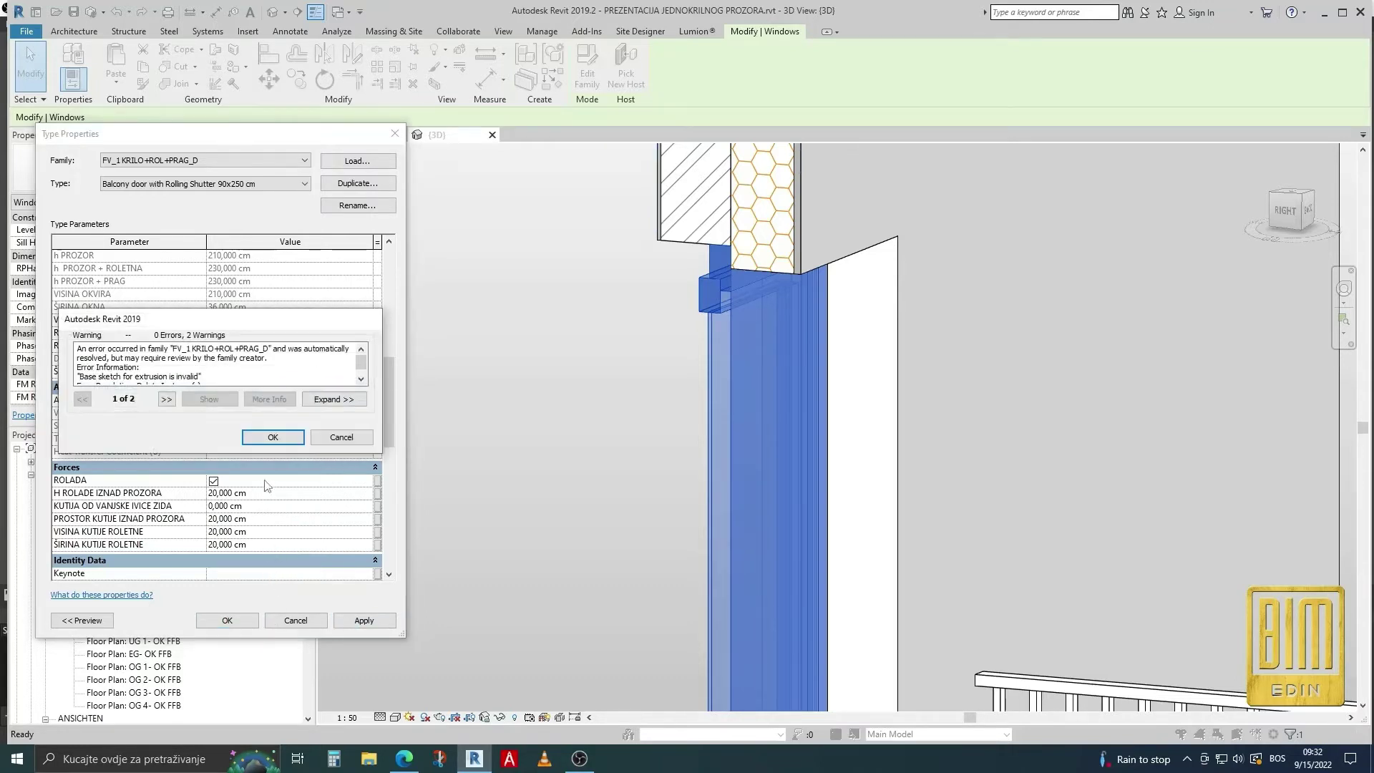
{"action": "left_click", "coordinate": [273, 436]}
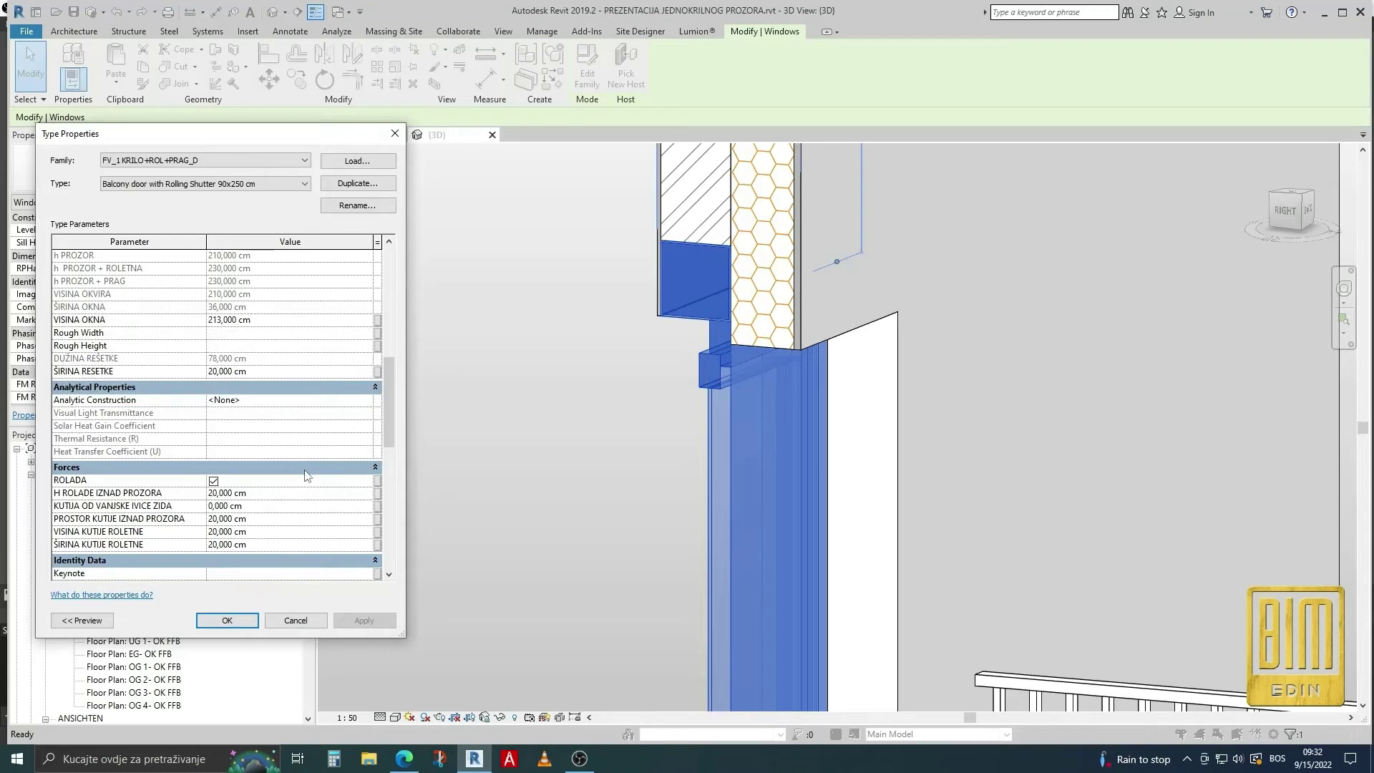
Step: Set KUTIJA OD VANJSKE IVICE ZIDA to 10 cm and apply
{"action": "left_click", "coordinate": [262, 506]}
{"action": "type", "text": "10"}
{"action": "left_click", "coordinate": [365, 621]}
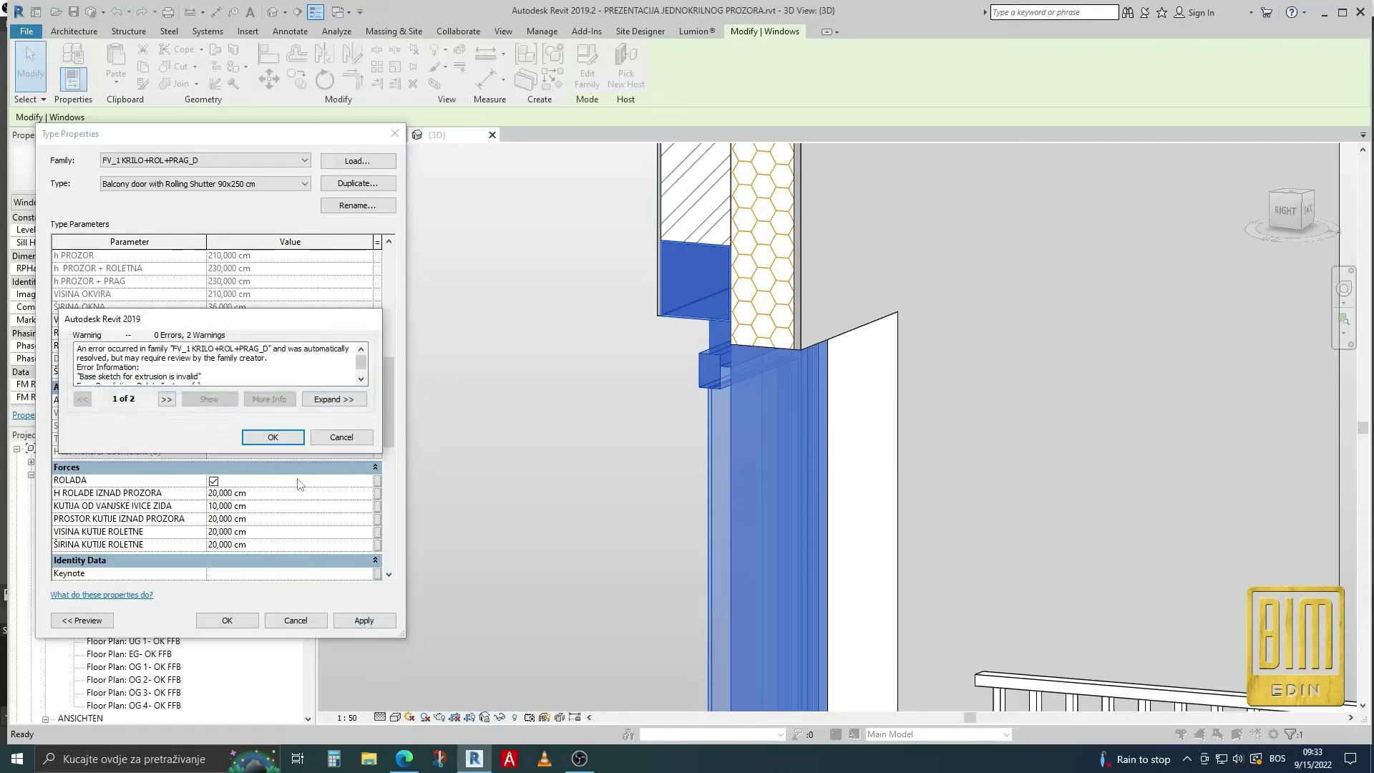
{"action": "left_click", "coordinate": [273, 438]}
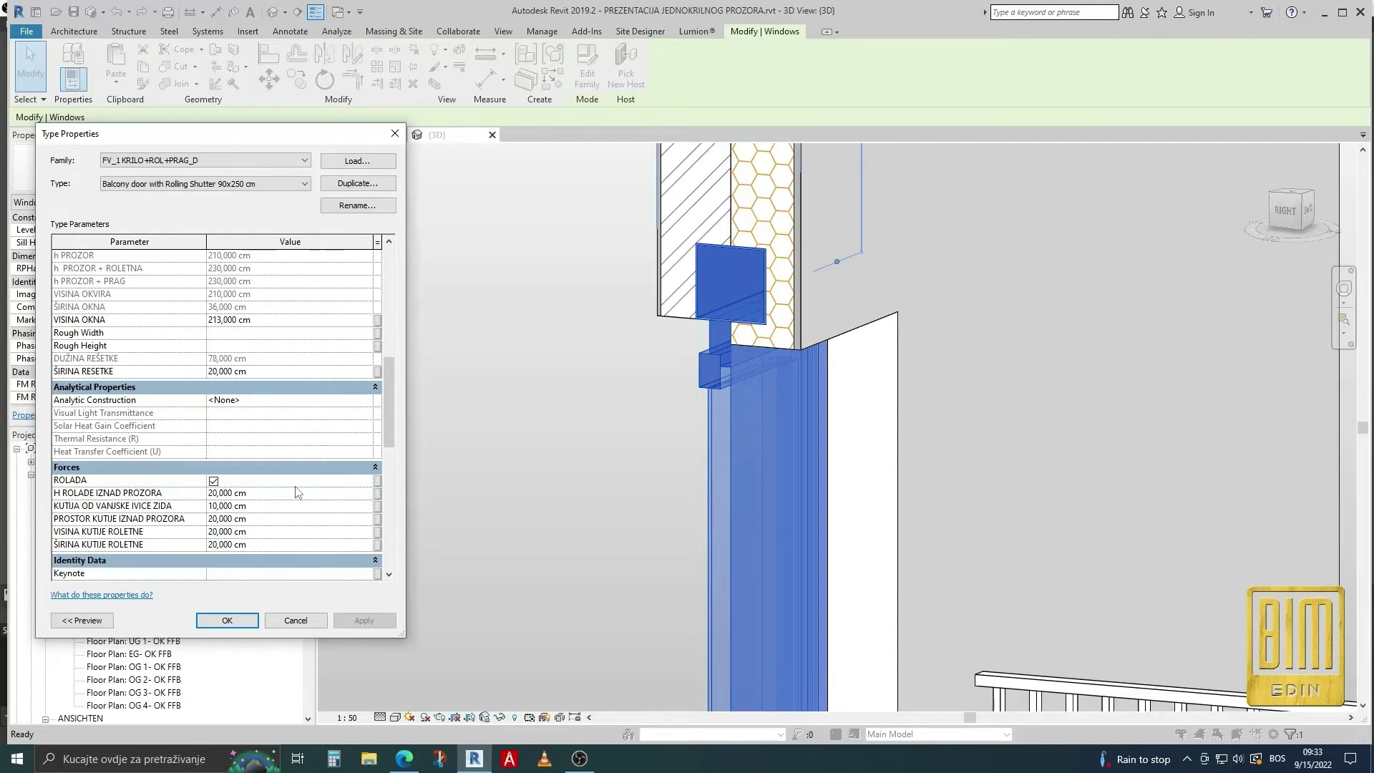
Step: Set the box offset from the outer wall edge to 18 cm and apply
{"action": "left_click", "coordinate": [259, 508]}
{"action": "type", "text": "18"}
{"action": "left_click", "coordinate": [364, 621]}
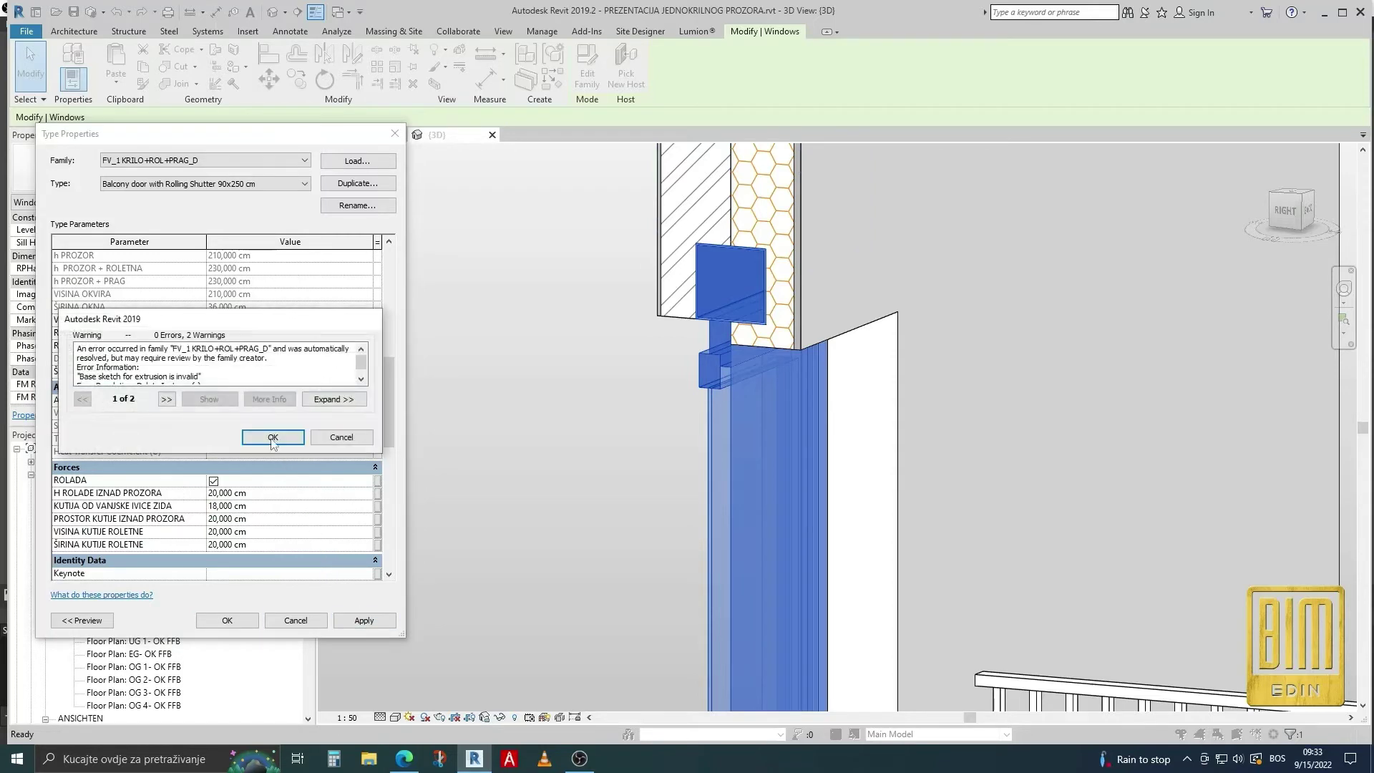
{"action": "left_click", "coordinate": [273, 437]}
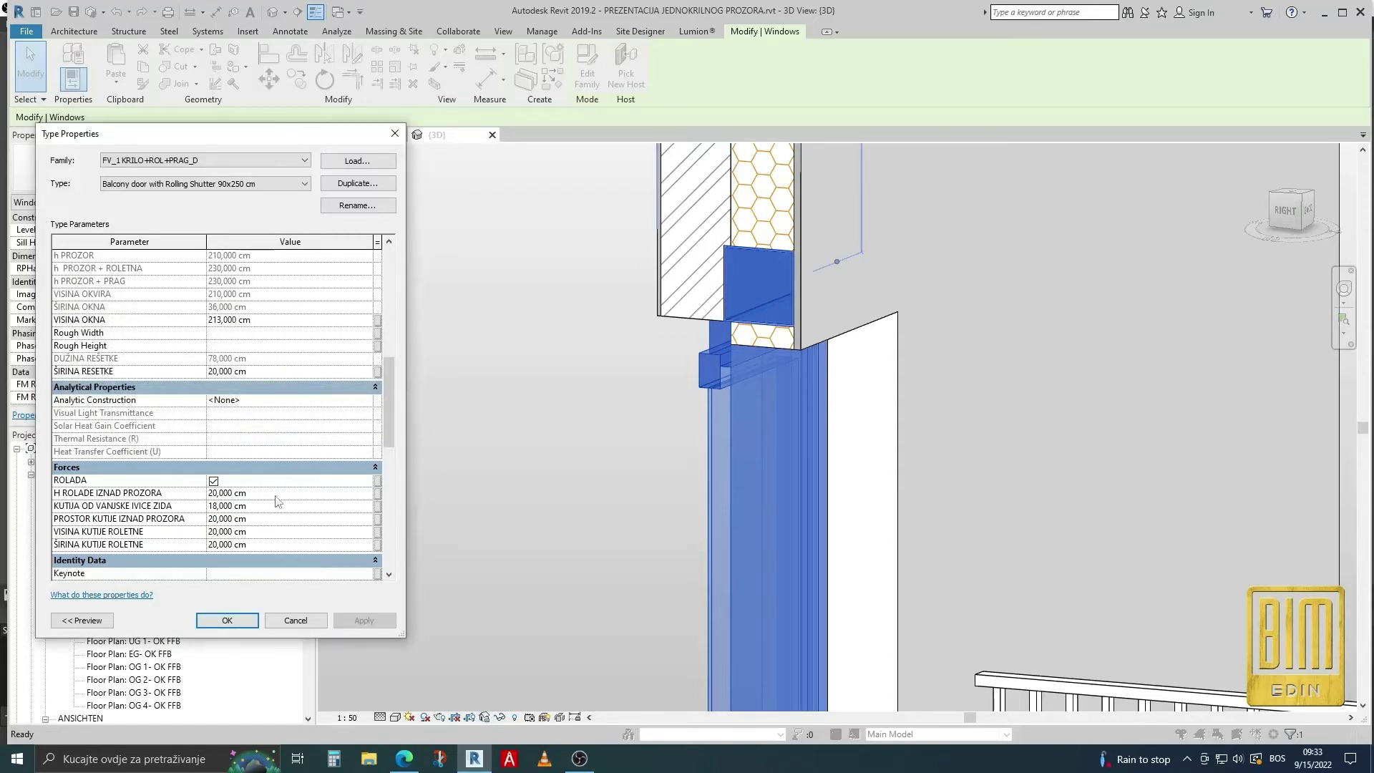
Step: Set ŠIRINA KUTIJE ROLETNE to 18 cm
{"action": "left_click", "coordinate": [267, 545]}
{"action": "type", "text": "18"}
{"action": "key", "text": "Return"}
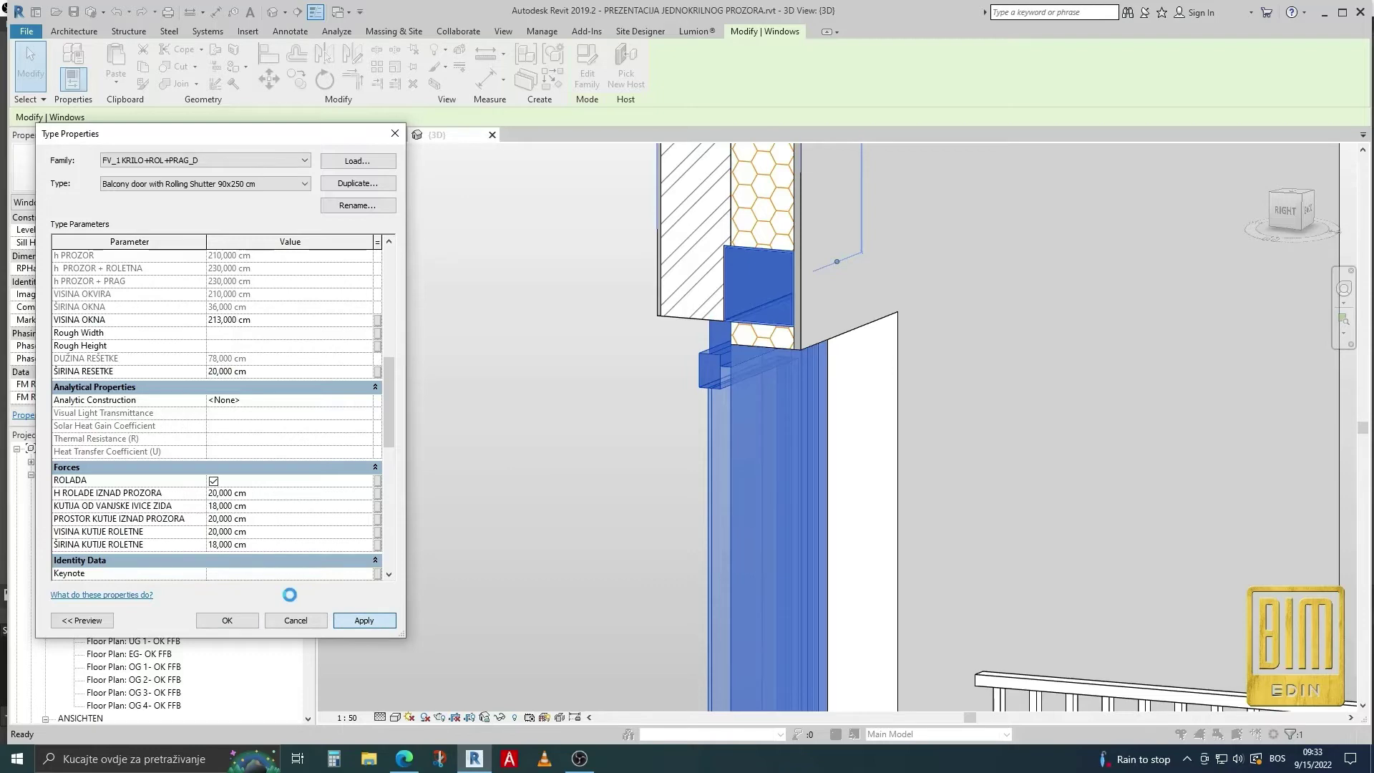
{"action": "left_click", "coordinate": [273, 436]}
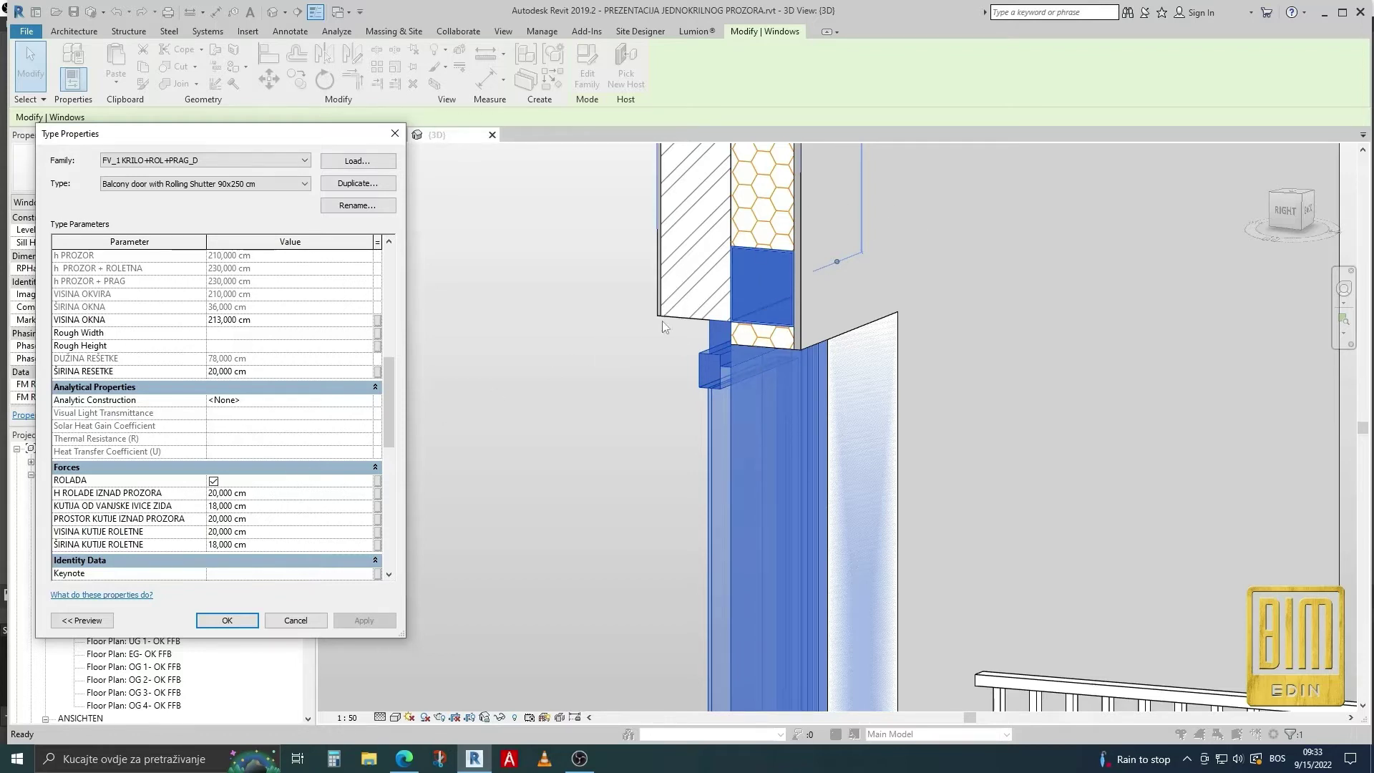
Step: Set KUTIJA OD VANJSKE IVICE ZIDA to 0 cm and apply
{"action": "left_click", "coordinate": [267, 505]}
{"action": "type", "text": "0"}
{"action": "key", "text": "Return"}
{"action": "left_click", "coordinate": [363, 616]}
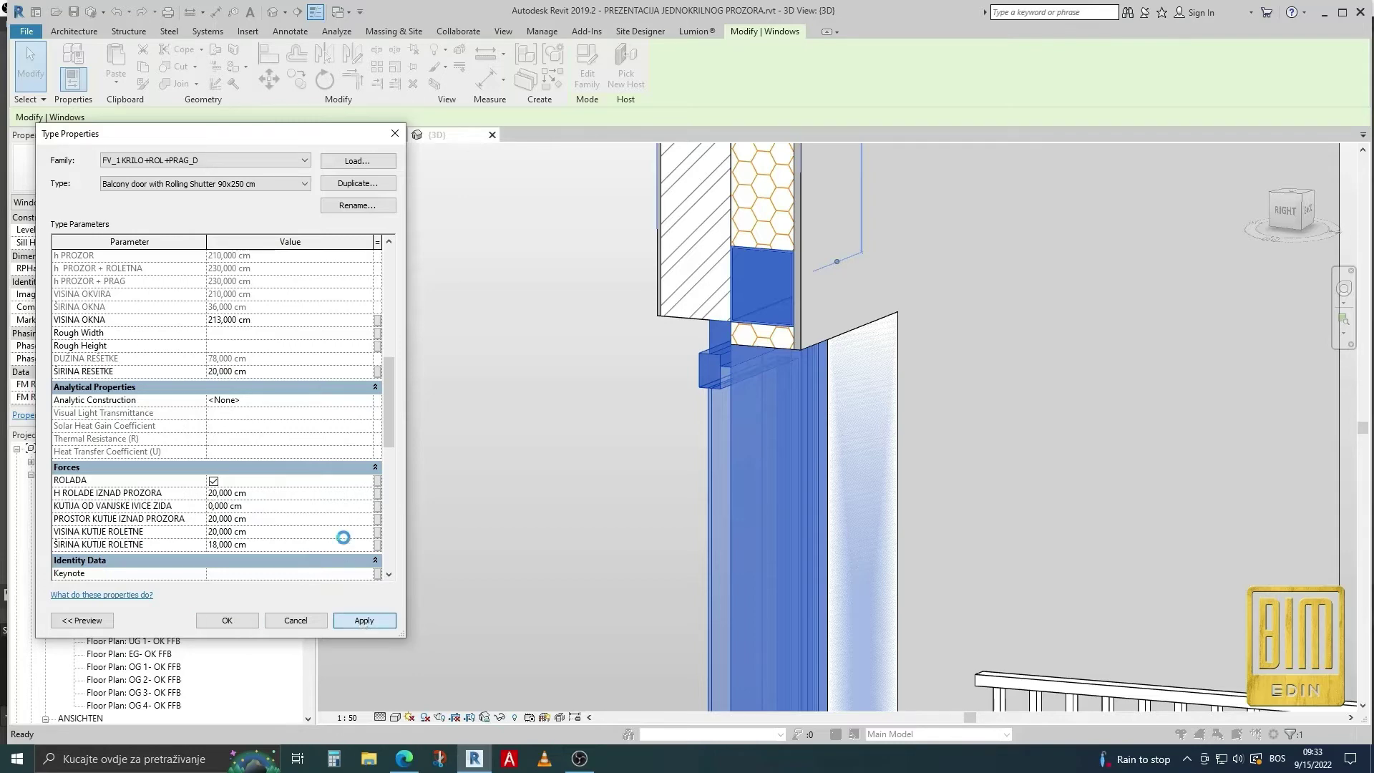
{"action": "left_click", "coordinate": [272, 437]}
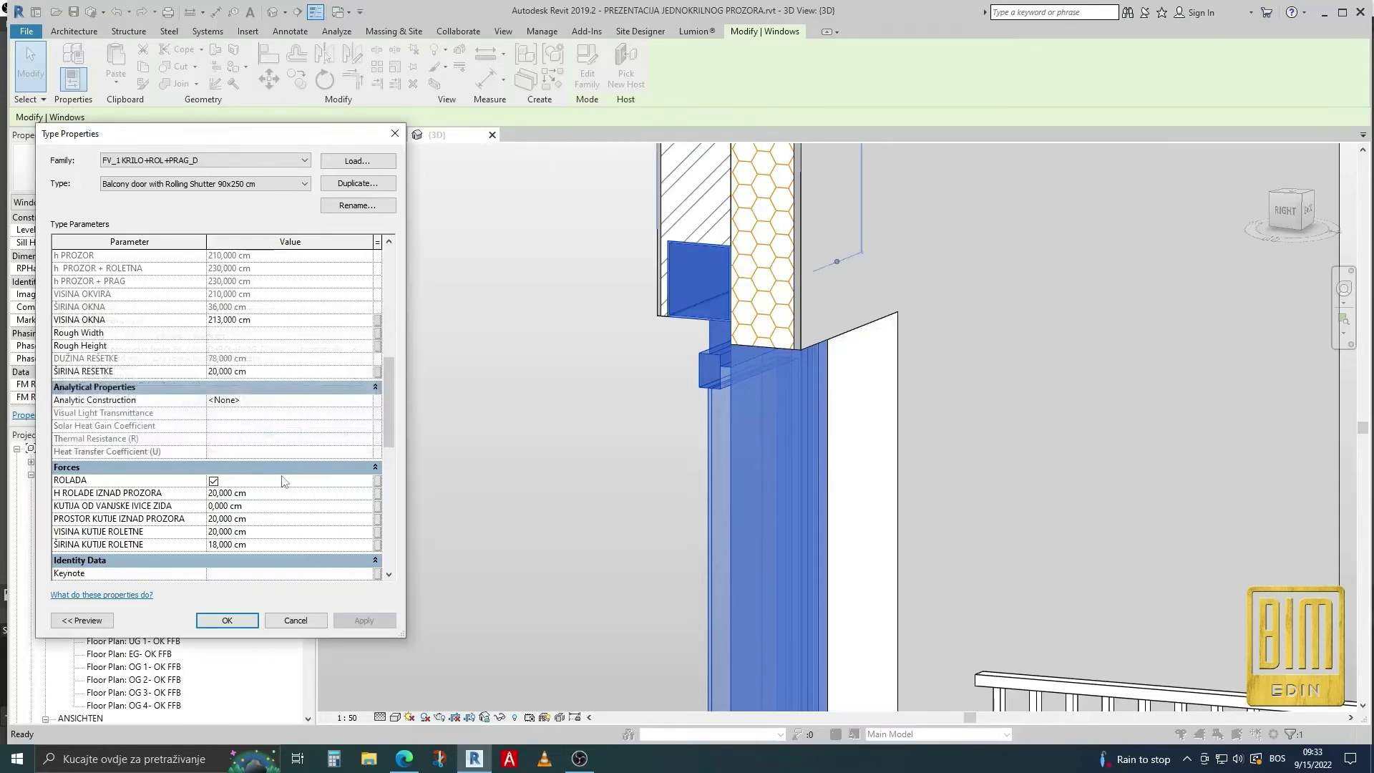
{"action": "left_click", "coordinate": [261, 533]}
Step: Set box height and width to 9 cm and space above window to 5 cm, applied
{"action": "type", "text": "9"}
{"action": "left_click", "coordinate": [276, 546]}
{"action": "type", "text": "9"}
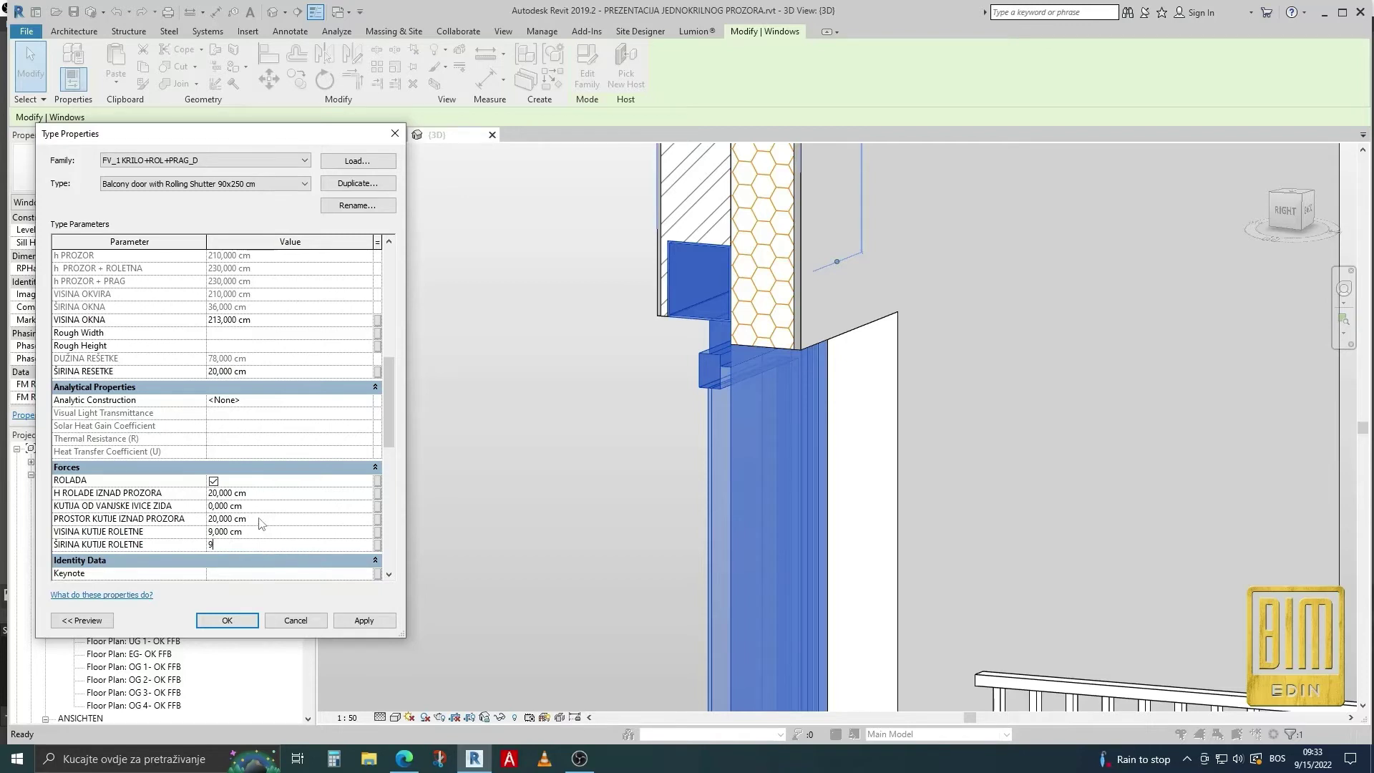
{"action": "left_click", "coordinate": [268, 521]}
{"action": "type", "text": "5"}
{"action": "left_click", "coordinate": [370, 621]}
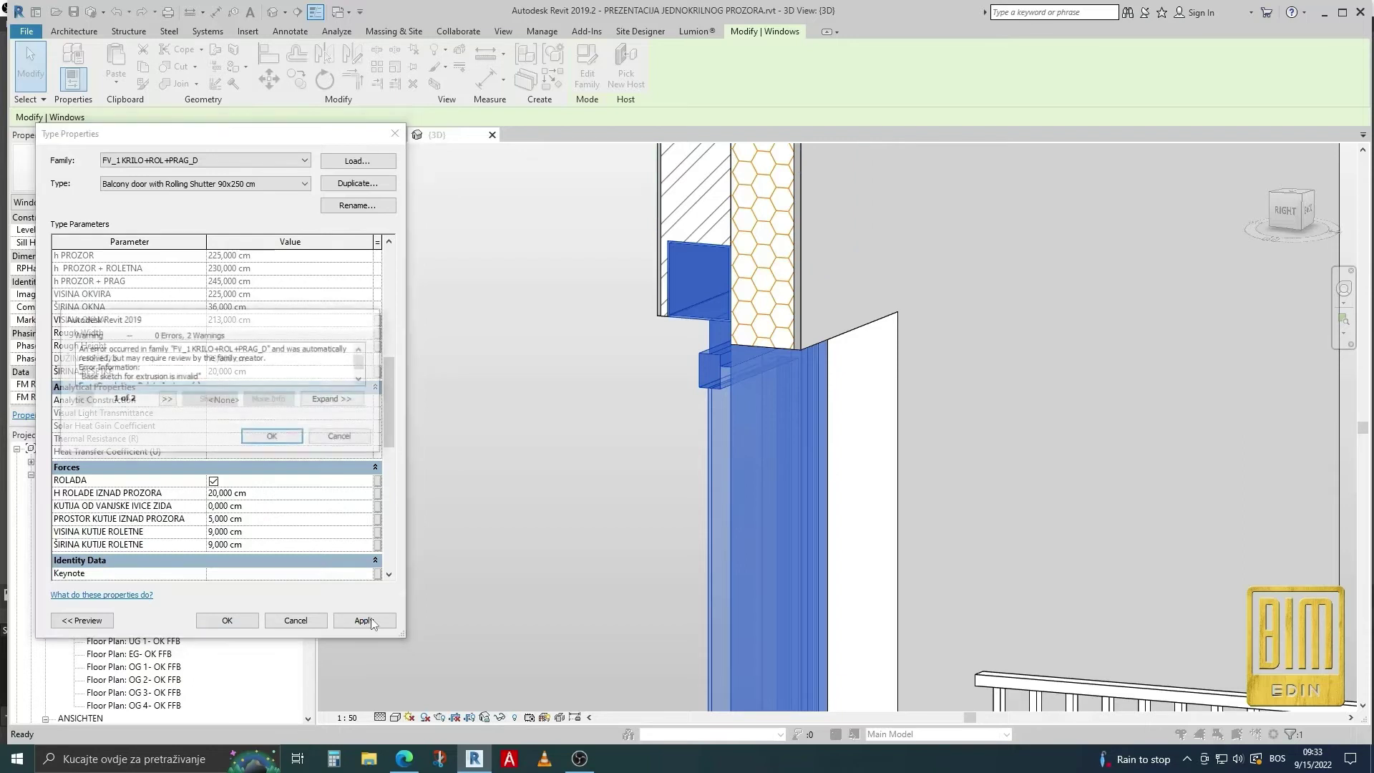
{"action": "left_click", "coordinate": [273, 438]}
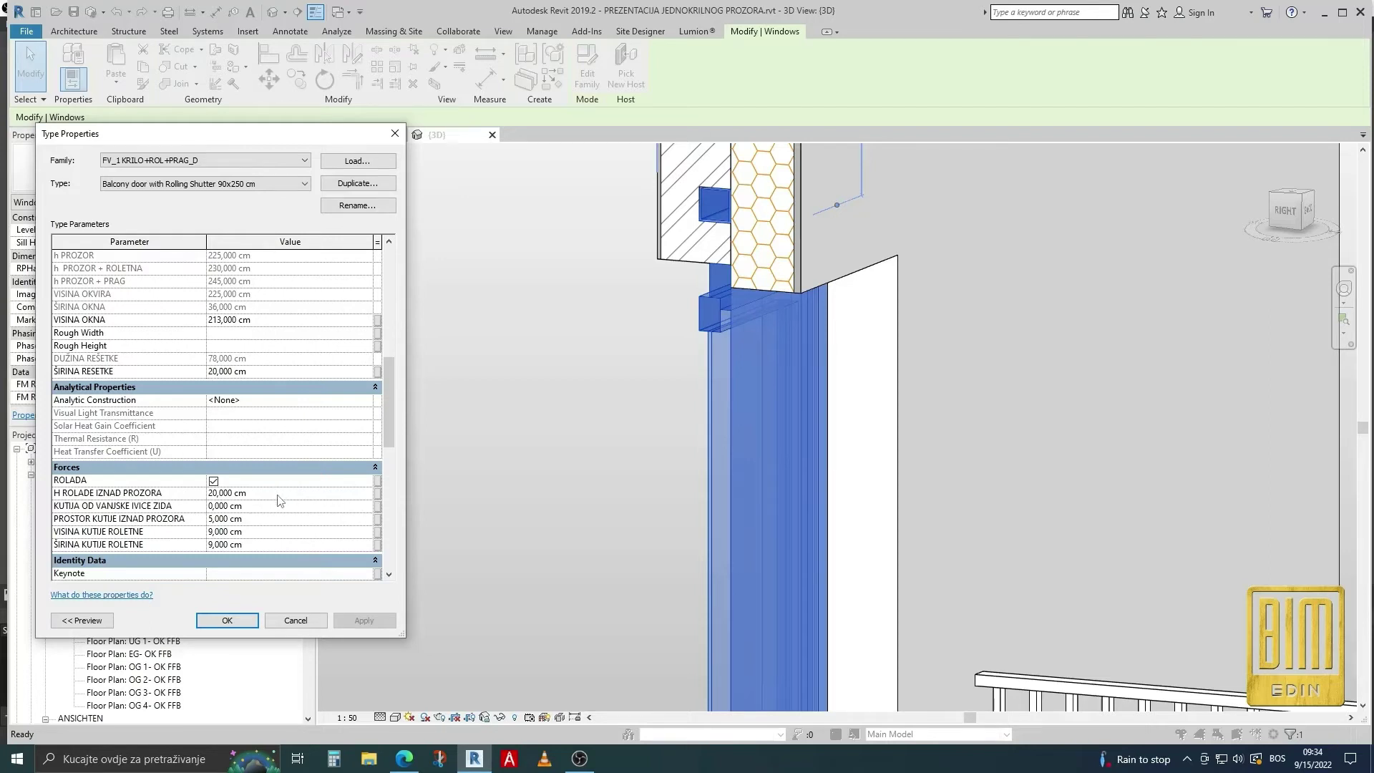
Step: Set H ROLADE IZNAD PROZORA to 0 cm and apply
{"action": "left_click", "coordinate": [278, 493]}
{"action": "type", "text": "0"}
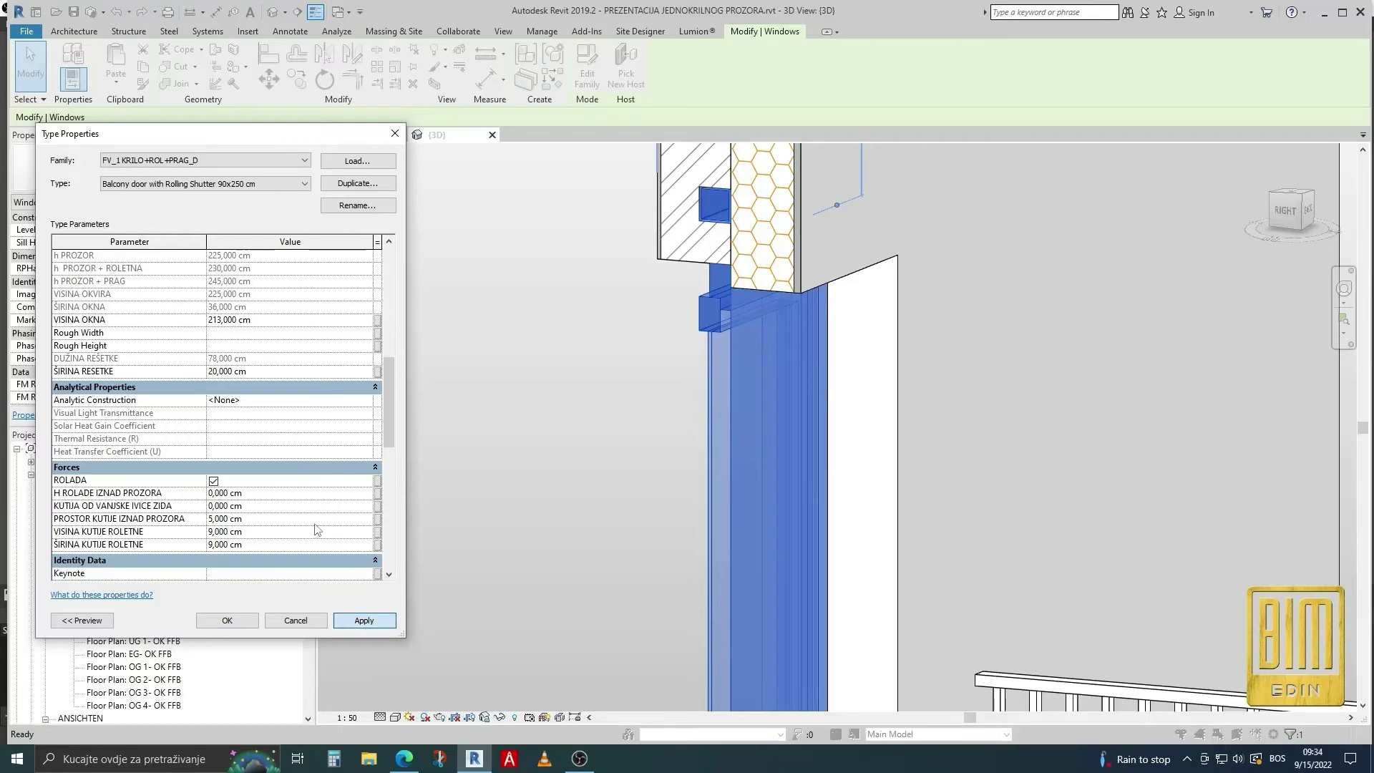
{"action": "key", "text": "Return"}
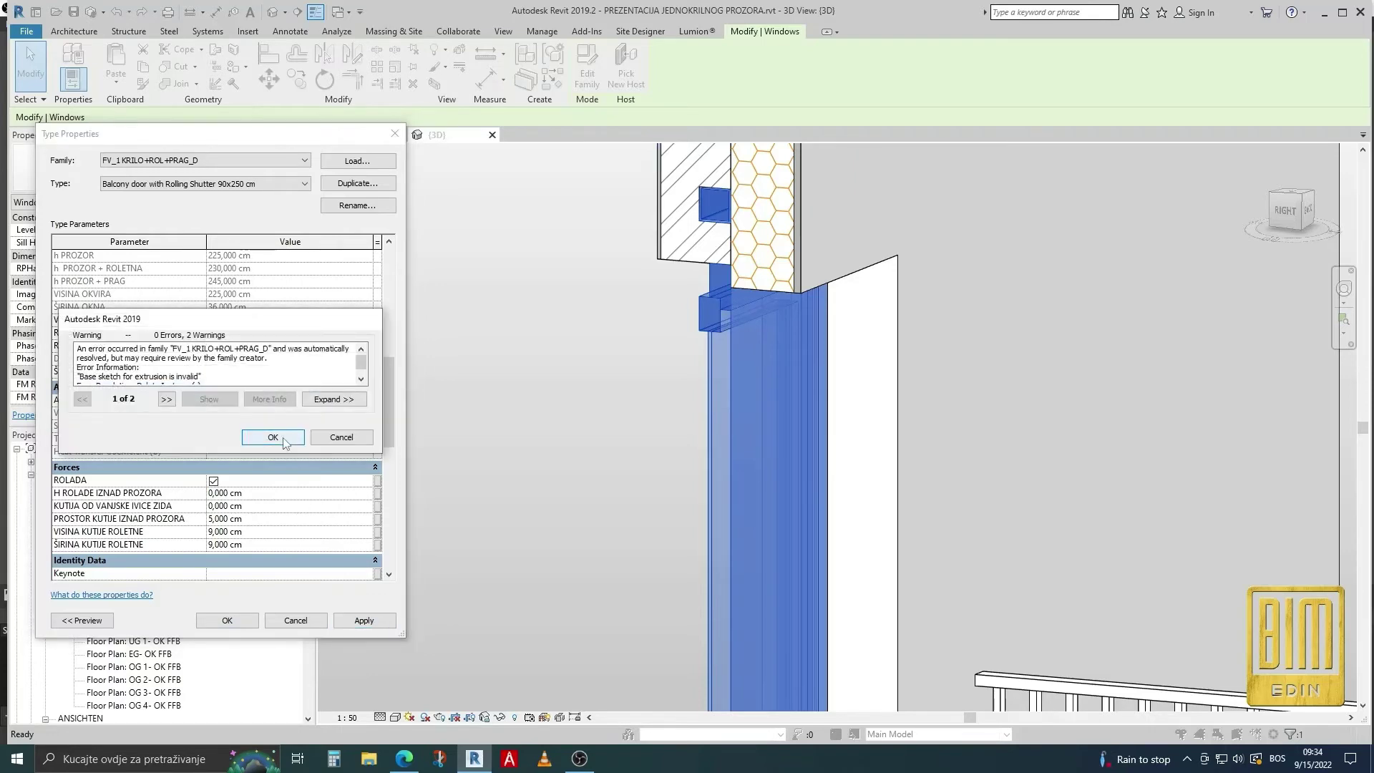
{"action": "left_click", "coordinate": [273, 437]}
Step: Set the wall-edge box offset to -9, then -6 cm, applying each, and close Type Properties
{"action": "left_click", "coordinate": [266, 505]}
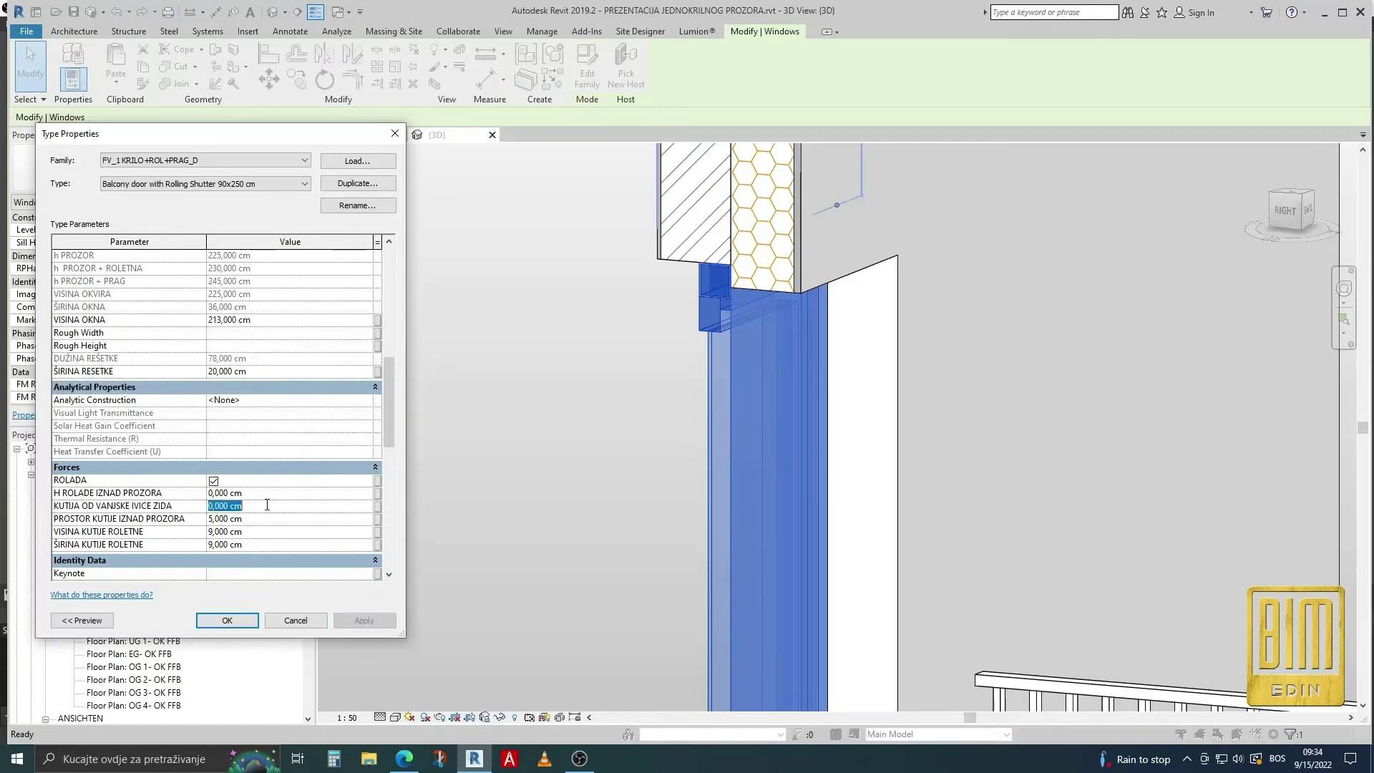
{"action": "type", "text": "-"}
{"action": "type", "text": "9"}
{"action": "left_click", "coordinate": [364, 621]}
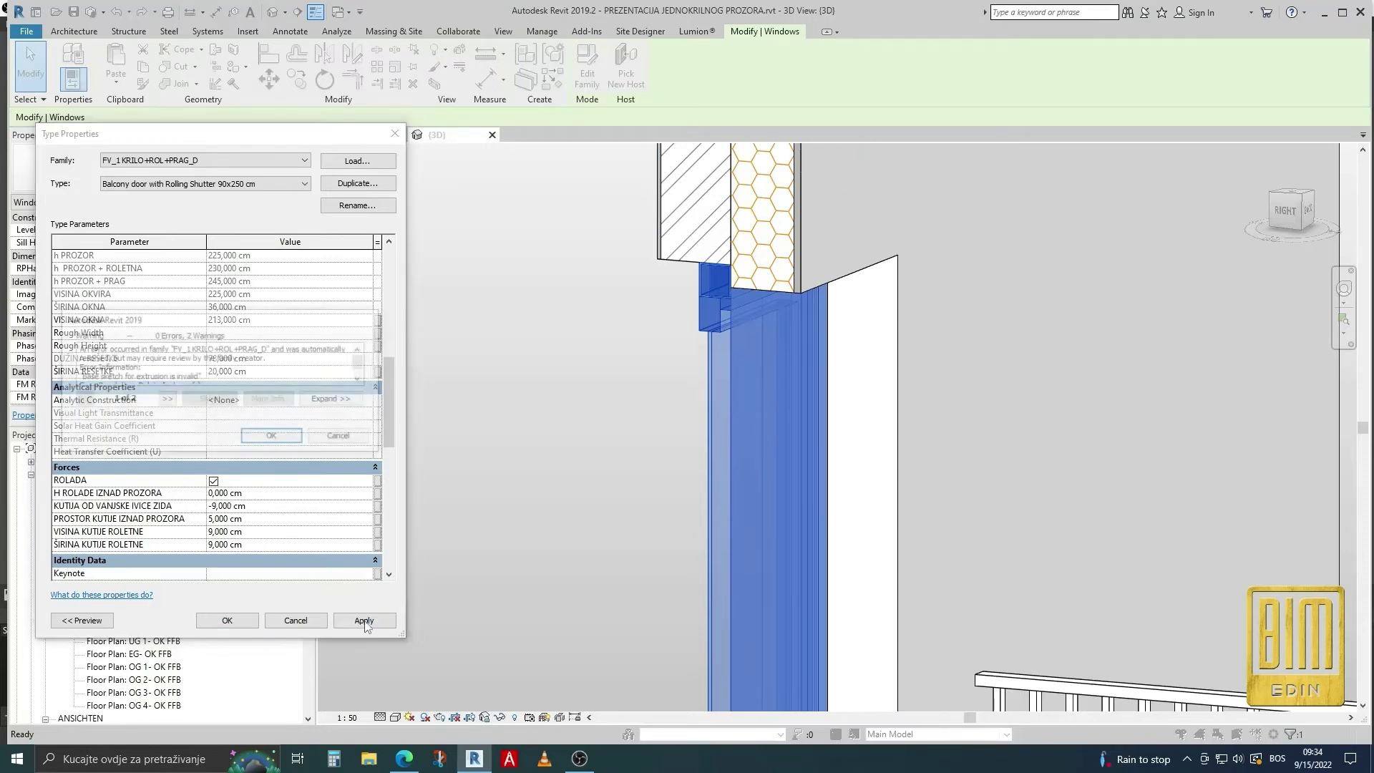
{"action": "left_click", "coordinate": [274, 437]}
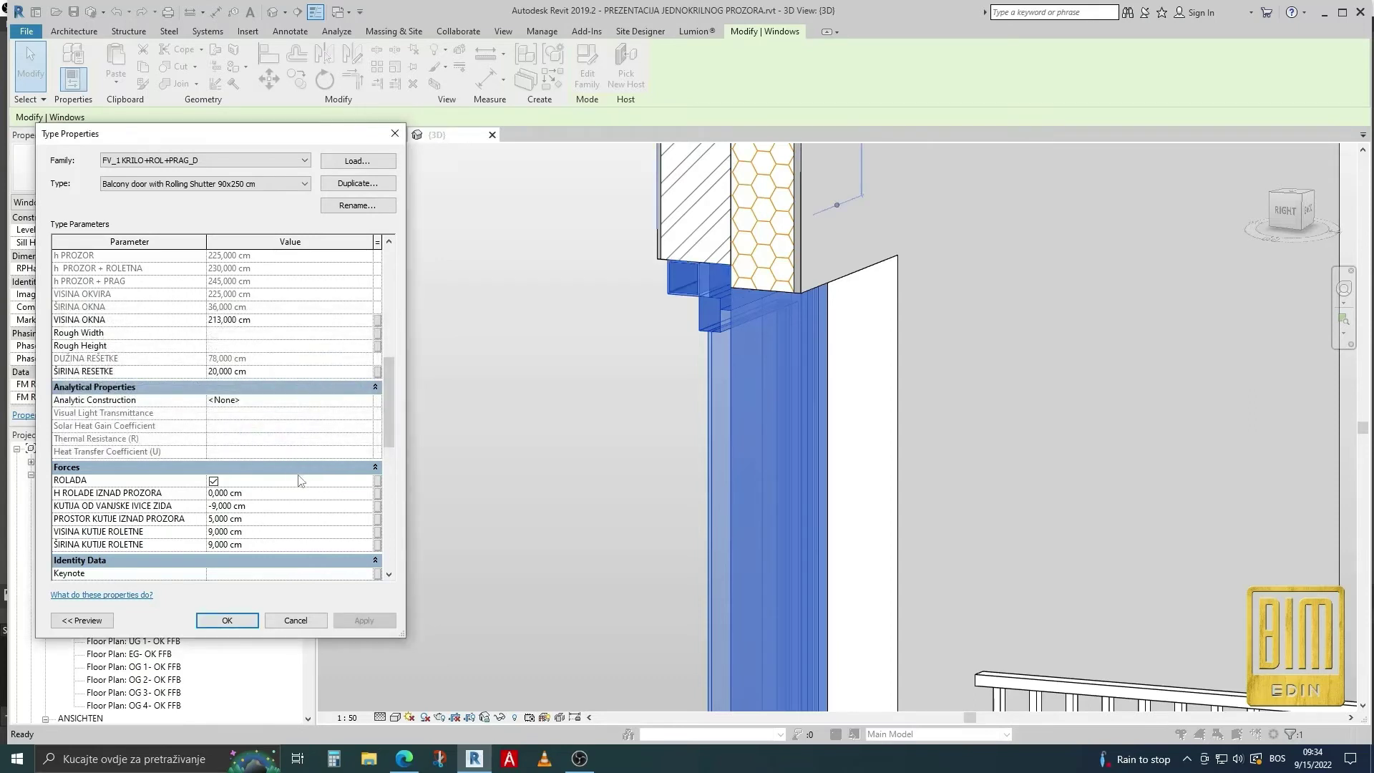
{"action": "left_click", "coordinate": [275, 505]}
{"action": "type", "text": "-6"}
{"action": "left_click", "coordinate": [363, 620]}
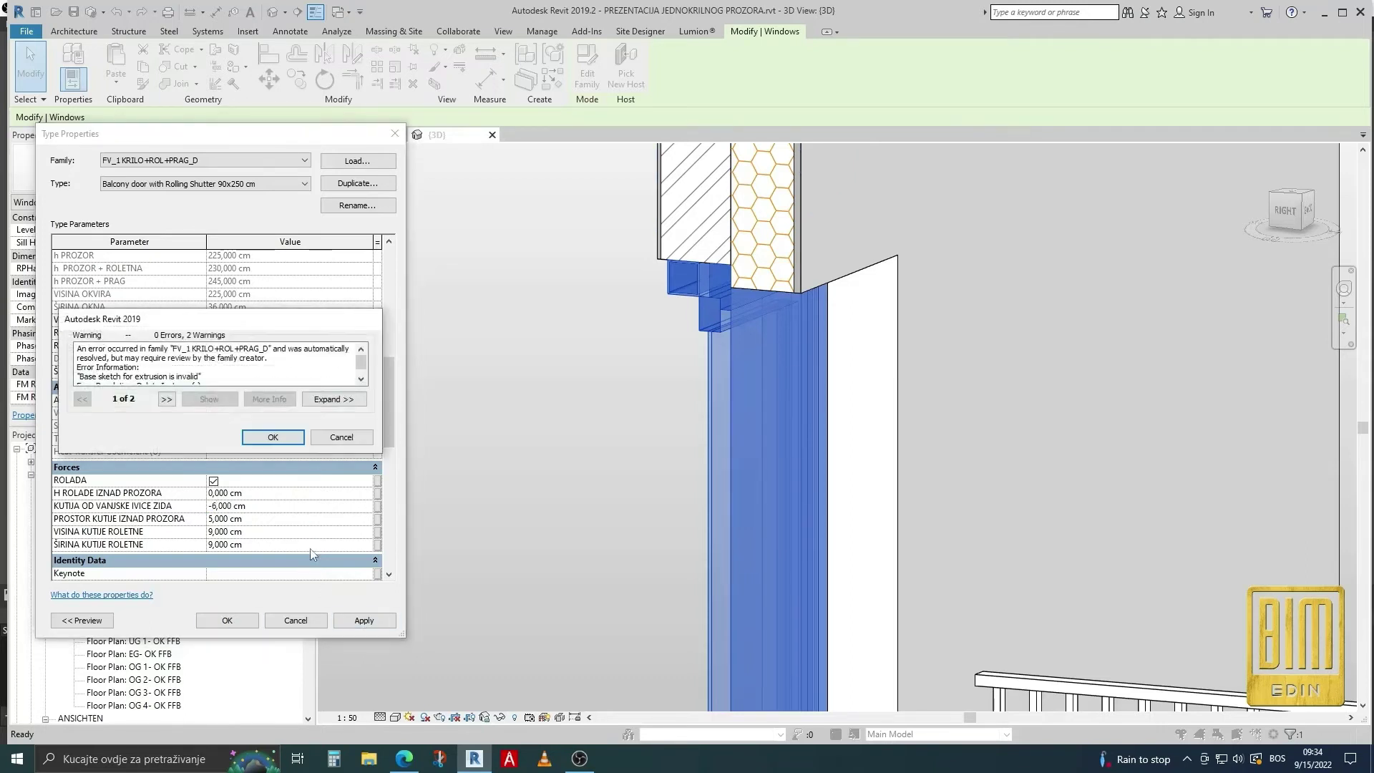
{"action": "left_click", "coordinate": [272, 437]}
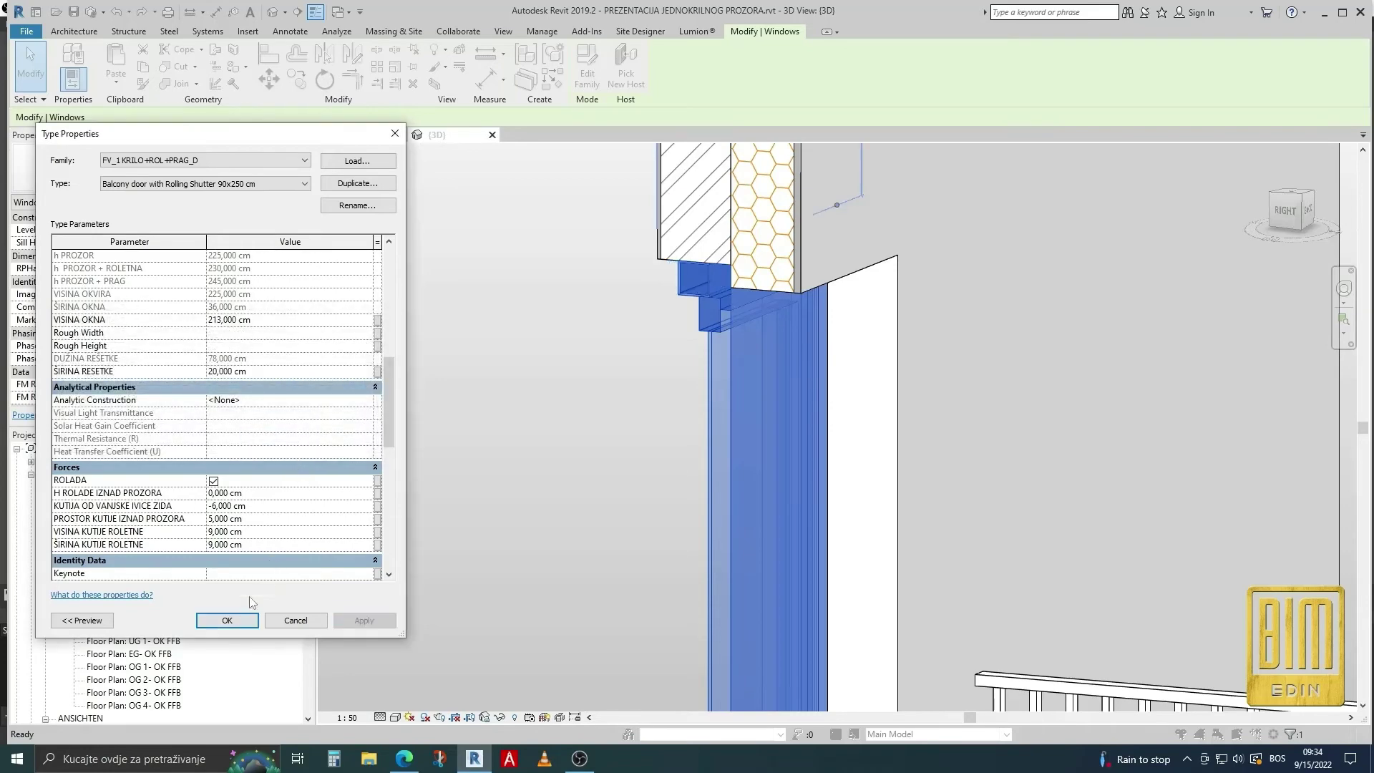
{"action": "left_click", "coordinate": [227, 620]}
{"action": "left_click", "coordinate": [538, 374]}
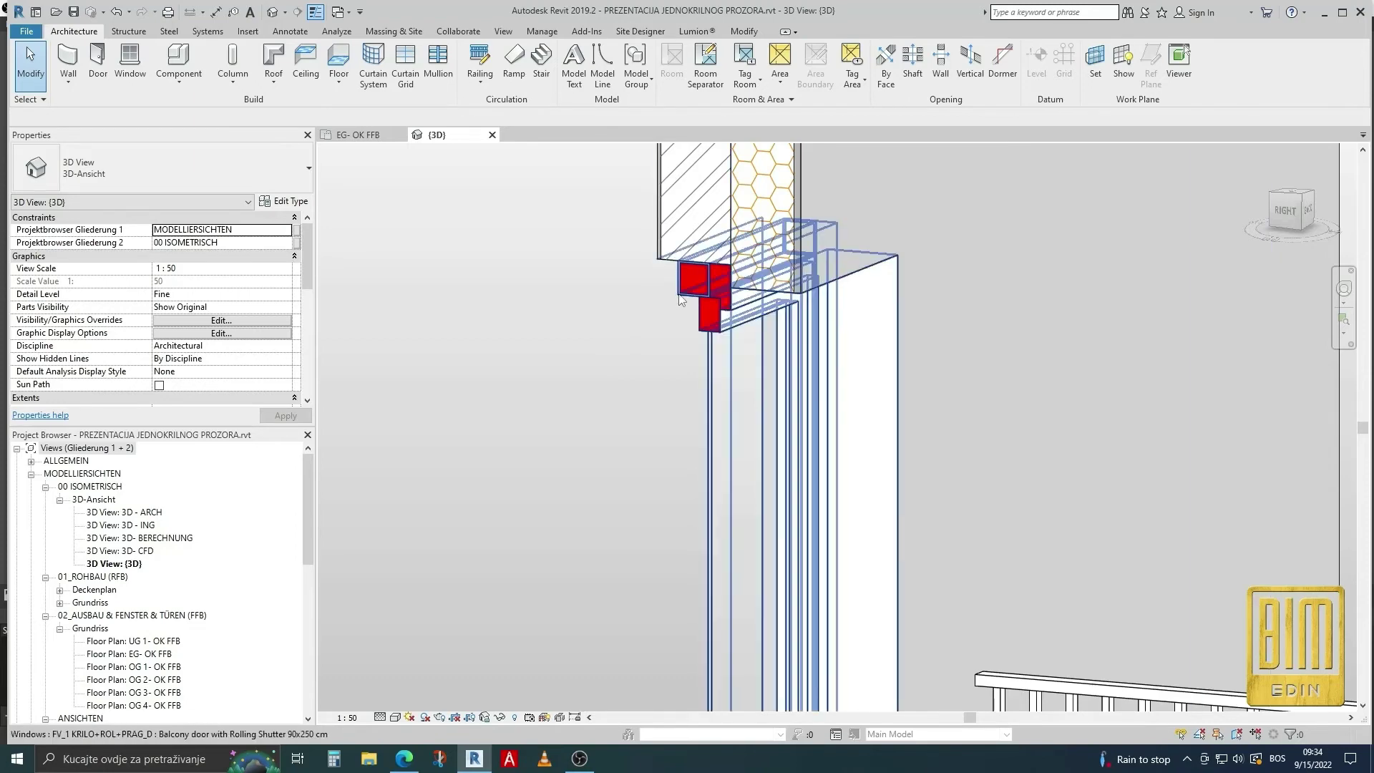
Step: Reselect the balcony door and set its wall-edge box offset to 6 cm, applied
{"action": "left_click", "coordinate": [608, 288]}
{"action": "left_click", "coordinate": [284, 203]}
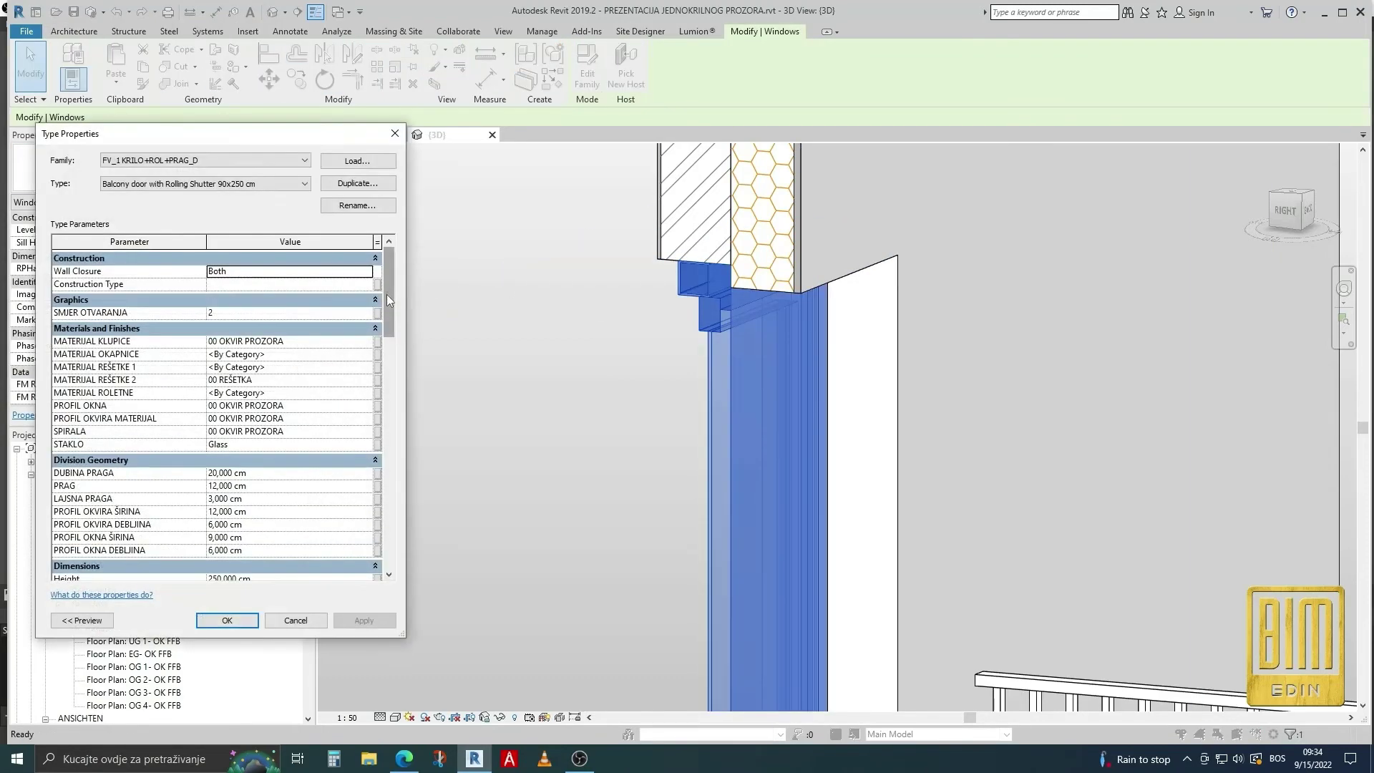
{"action": "scroll", "coordinate": [279, 500], "scroll_direction": "down", "scroll_amount": 5}
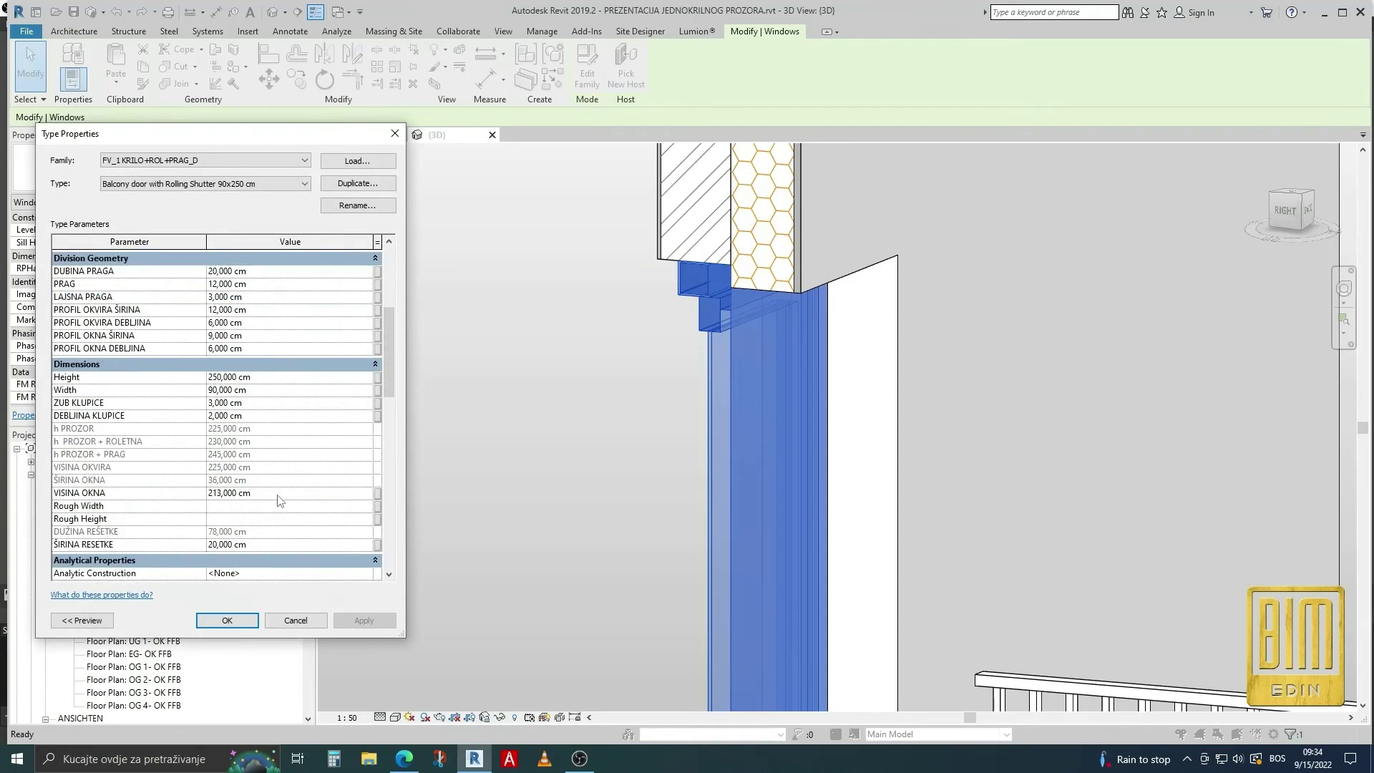
{"action": "scroll", "coordinate": [279, 499], "scroll_direction": "down", "scroll_amount": 5}
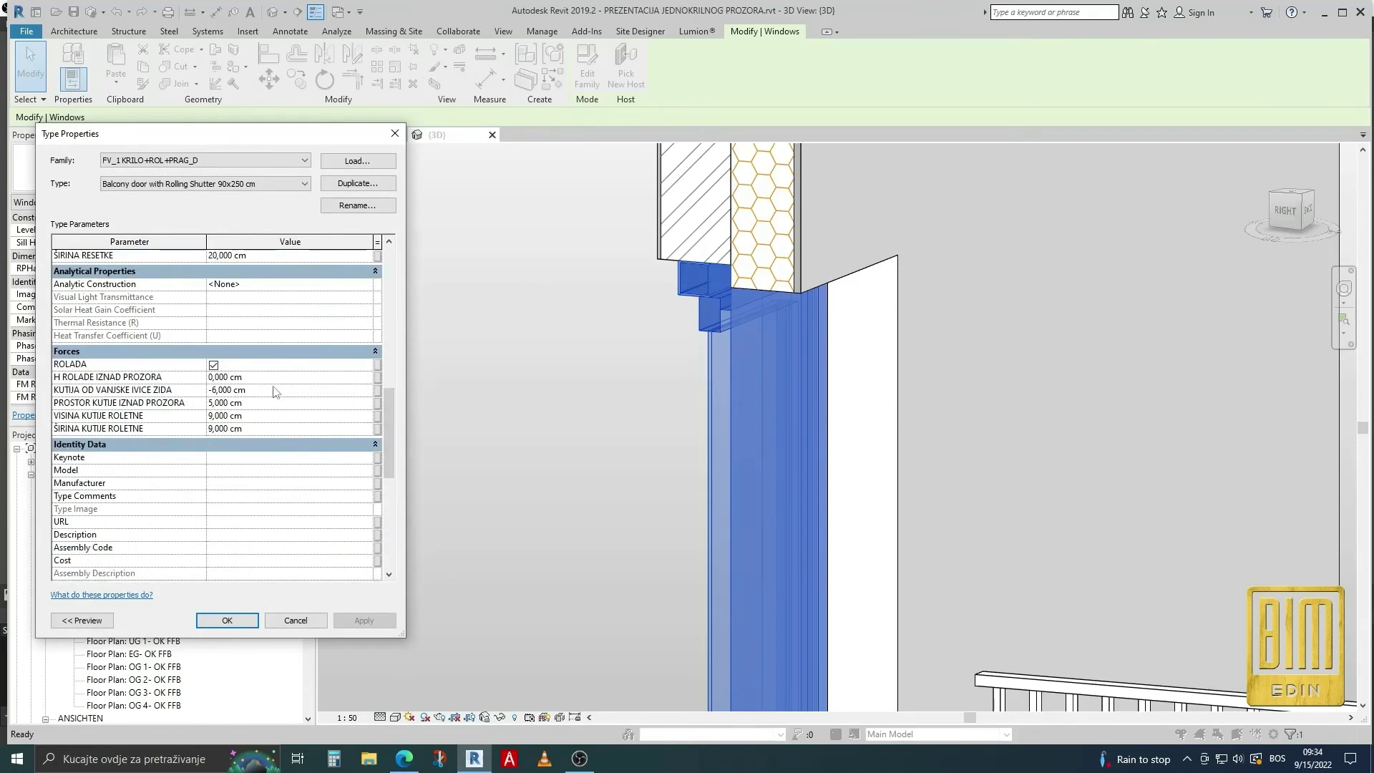
{"action": "left_click", "coordinate": [274, 390]}
{"action": "type", "text": "6"}
{"action": "key", "text": "Return"}
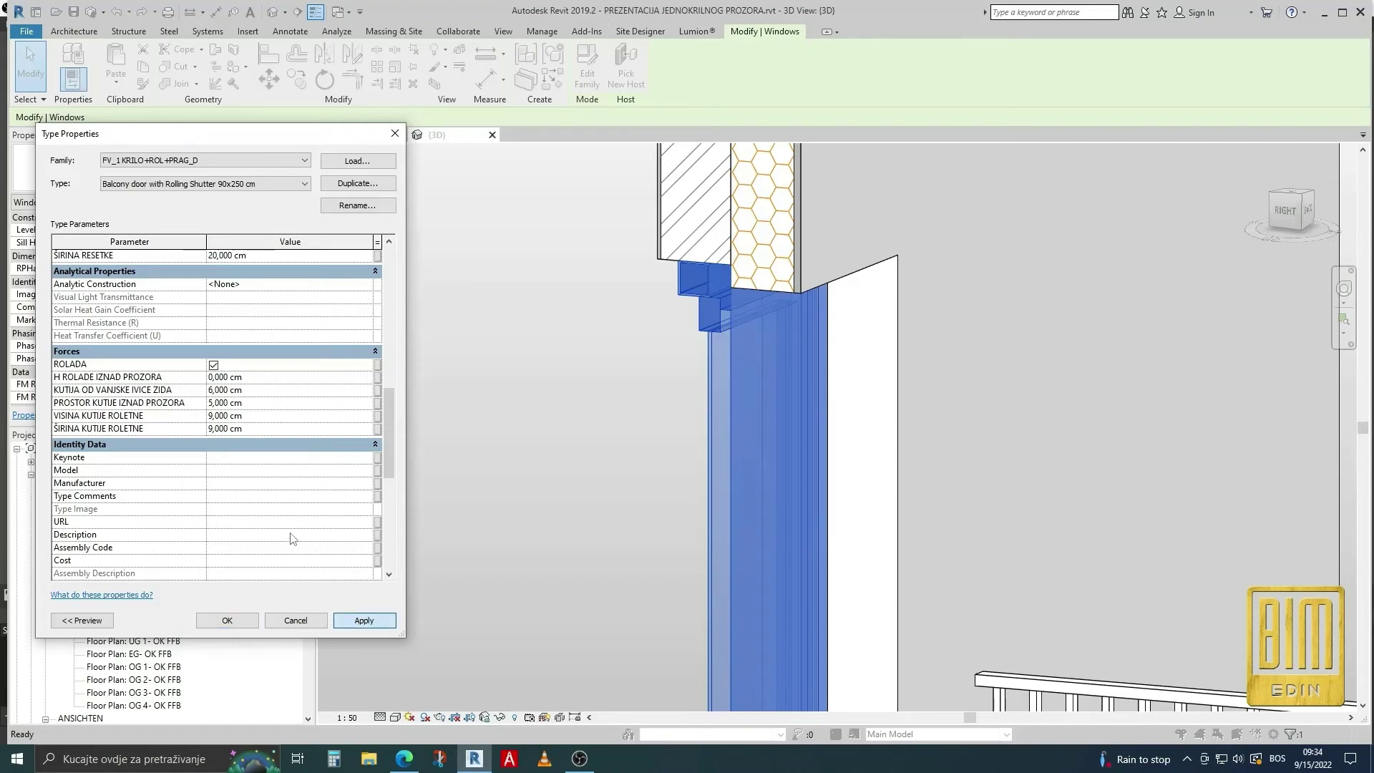
{"action": "key", "text": "Return"}
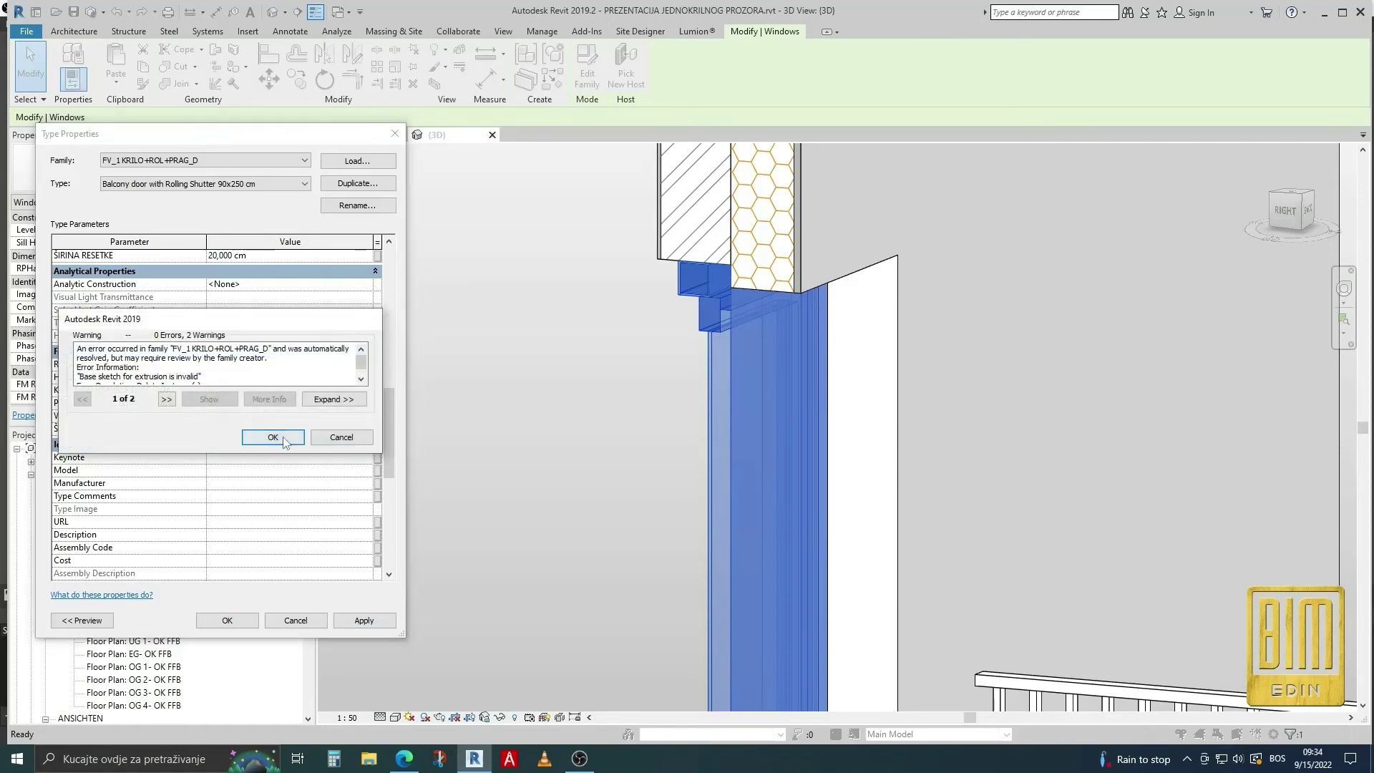
{"action": "left_click", "coordinate": [273, 437]}
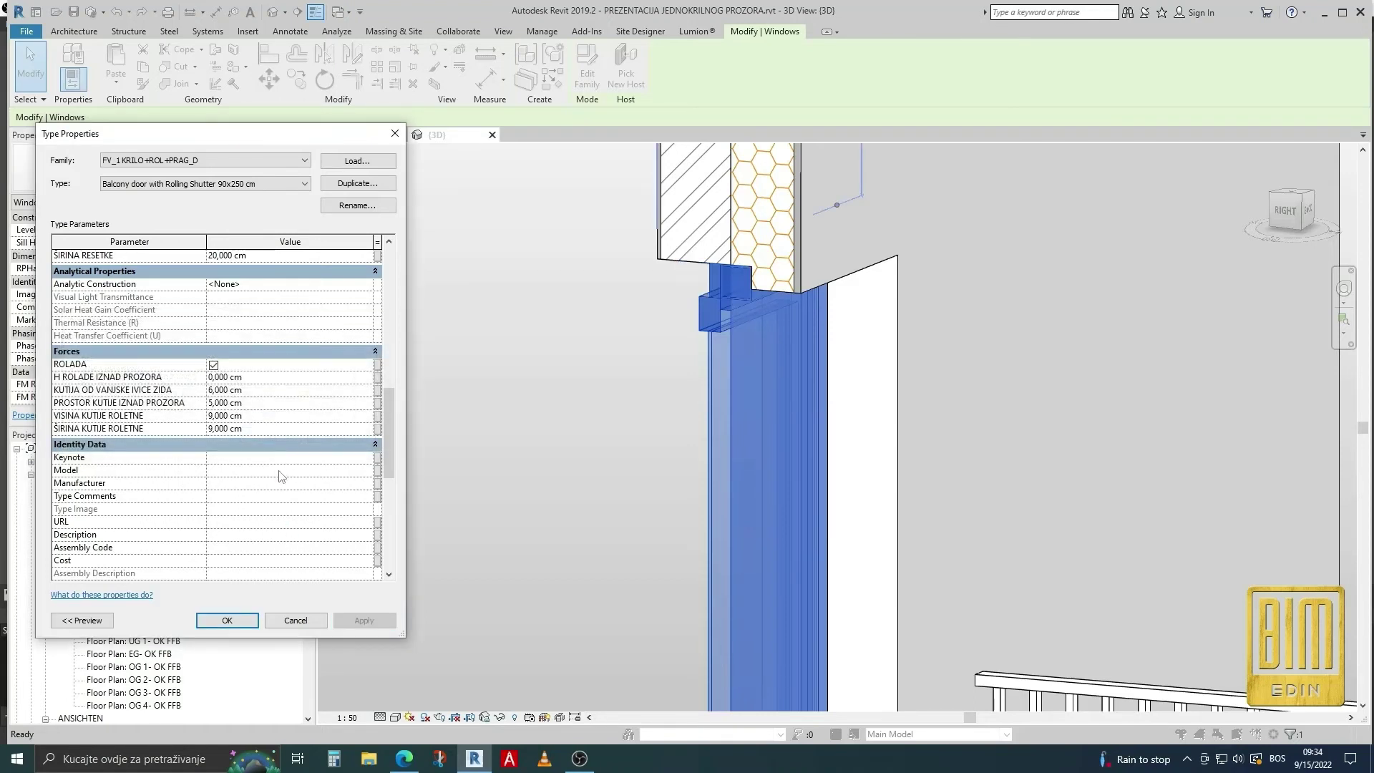
Step: Change the wall-edge box offset to 9 cm, apply, and close the type dialog
{"action": "left_click", "coordinate": [258, 389]}
{"action": "type", "text": "9"}
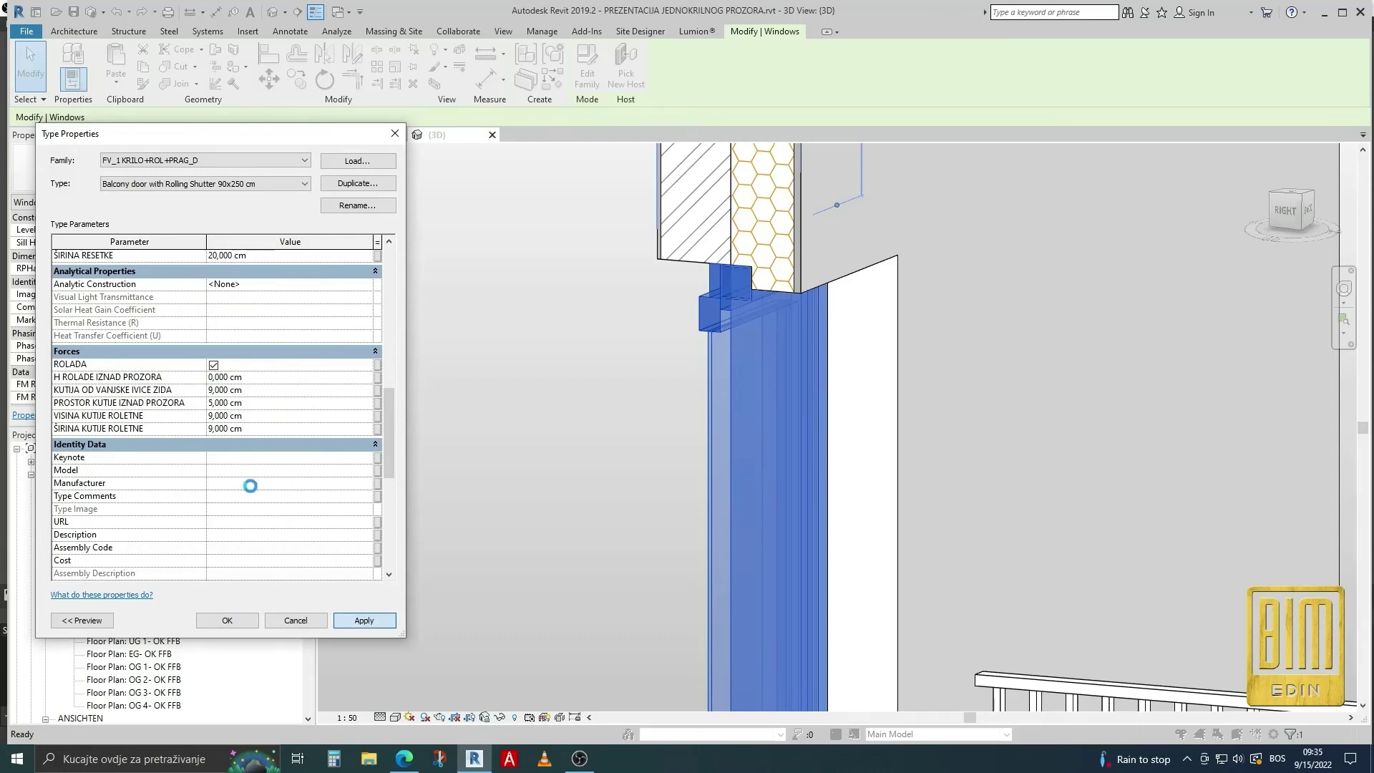
{"action": "key", "text": "Return"}
{"action": "left_click", "coordinate": [272, 436]}
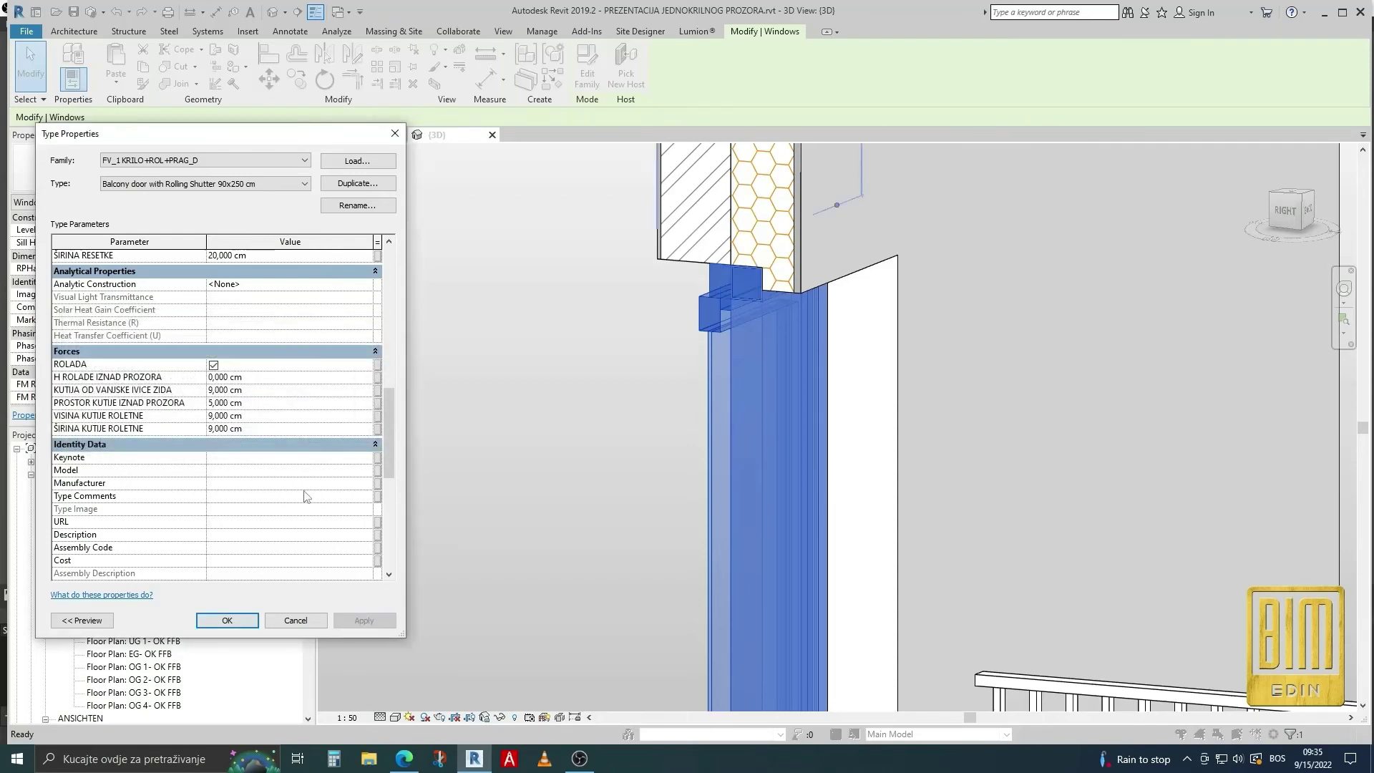
{"action": "left_click", "coordinate": [223, 620]}
{"action": "left_click", "coordinate": [457, 393]}
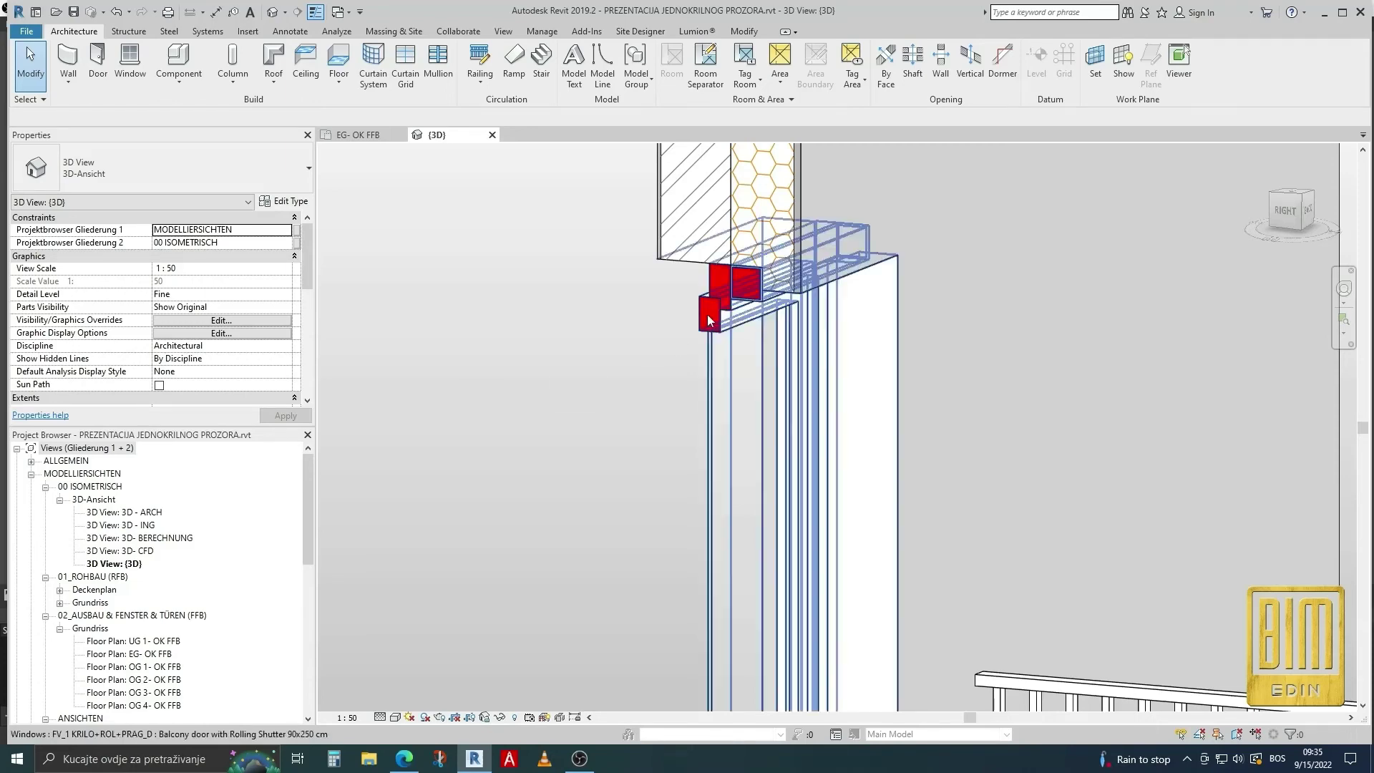
Step: Set the door type's GORNJI PRELAZ FASADE top facade overlap to 9 cm and close Type Properties
{"action": "left_click", "coordinate": [685, 314]}
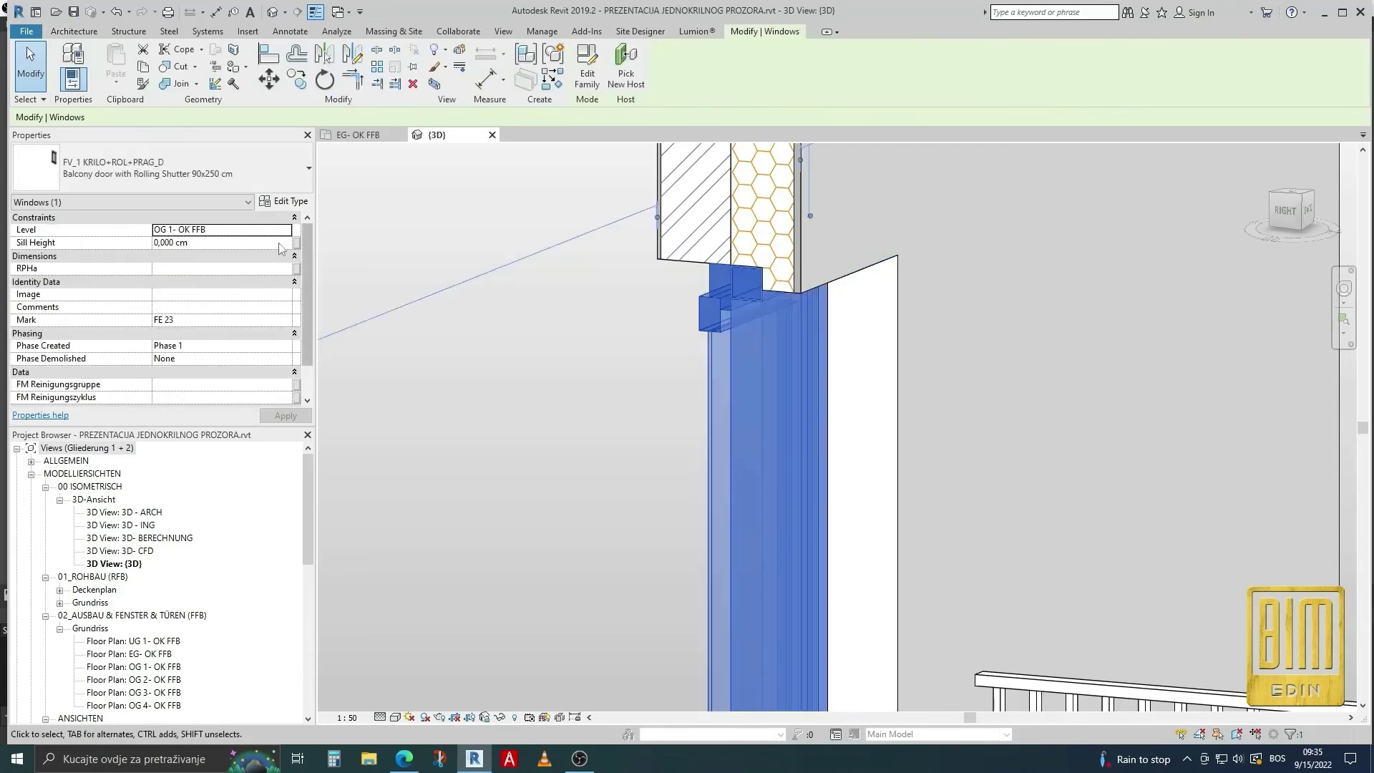
{"action": "left_click", "coordinate": [284, 201]}
{"action": "scroll", "coordinate": [273, 413], "scroll_direction": "down", "scroll_amount": 3}
{"action": "scroll", "coordinate": [273, 415], "scroll_direction": "down", "scroll_amount": 4}
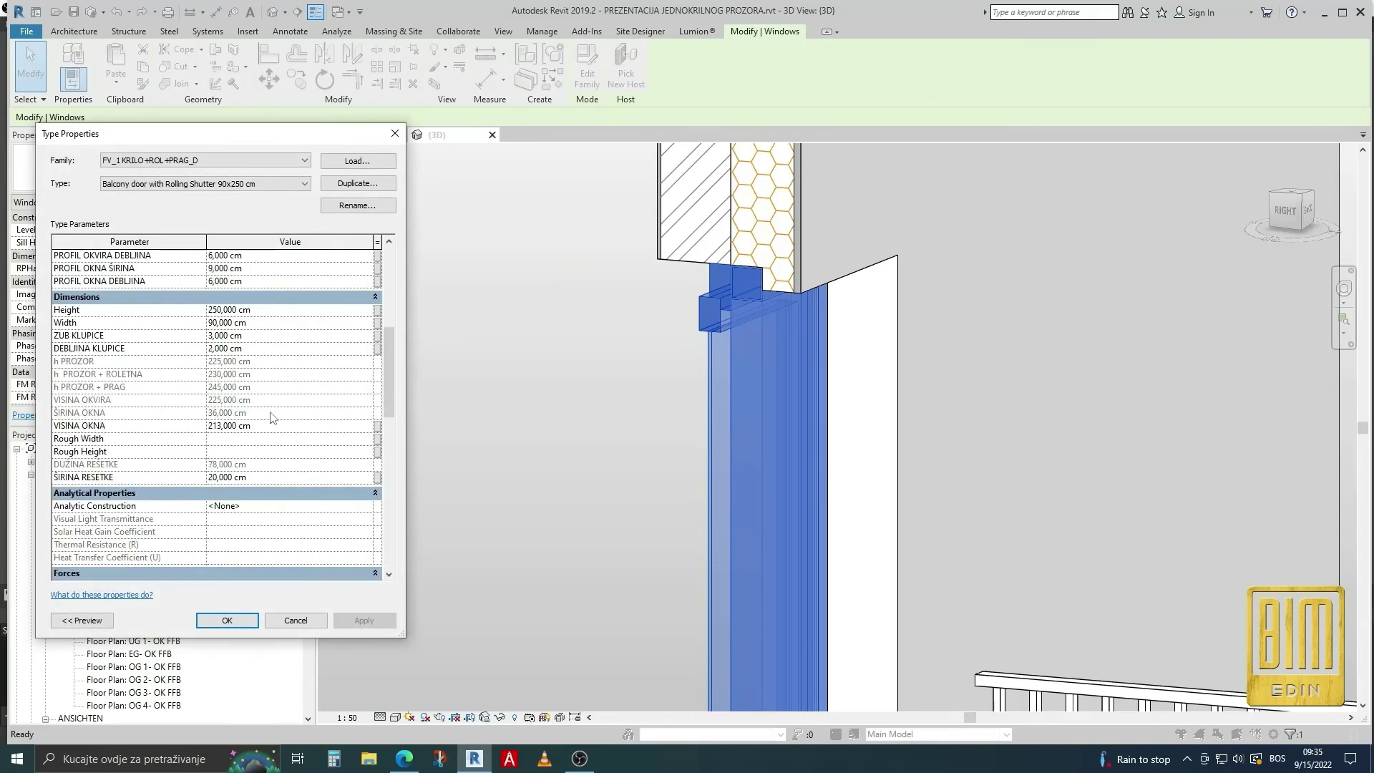
{"action": "scroll", "coordinate": [272, 417], "scroll_direction": "down", "scroll_amount": 6}
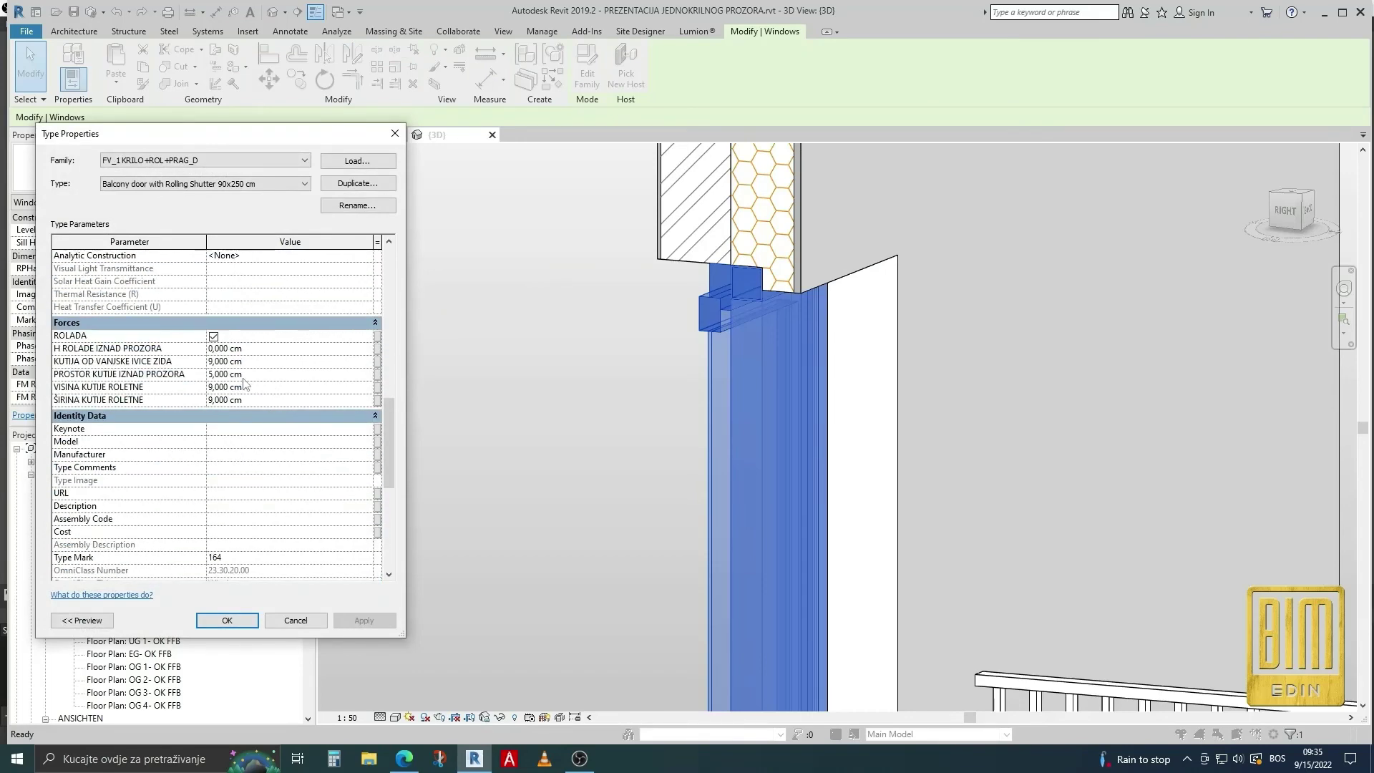
{"action": "scroll", "coordinate": [244, 384], "scroll_direction": "down", "scroll_amount": 7}
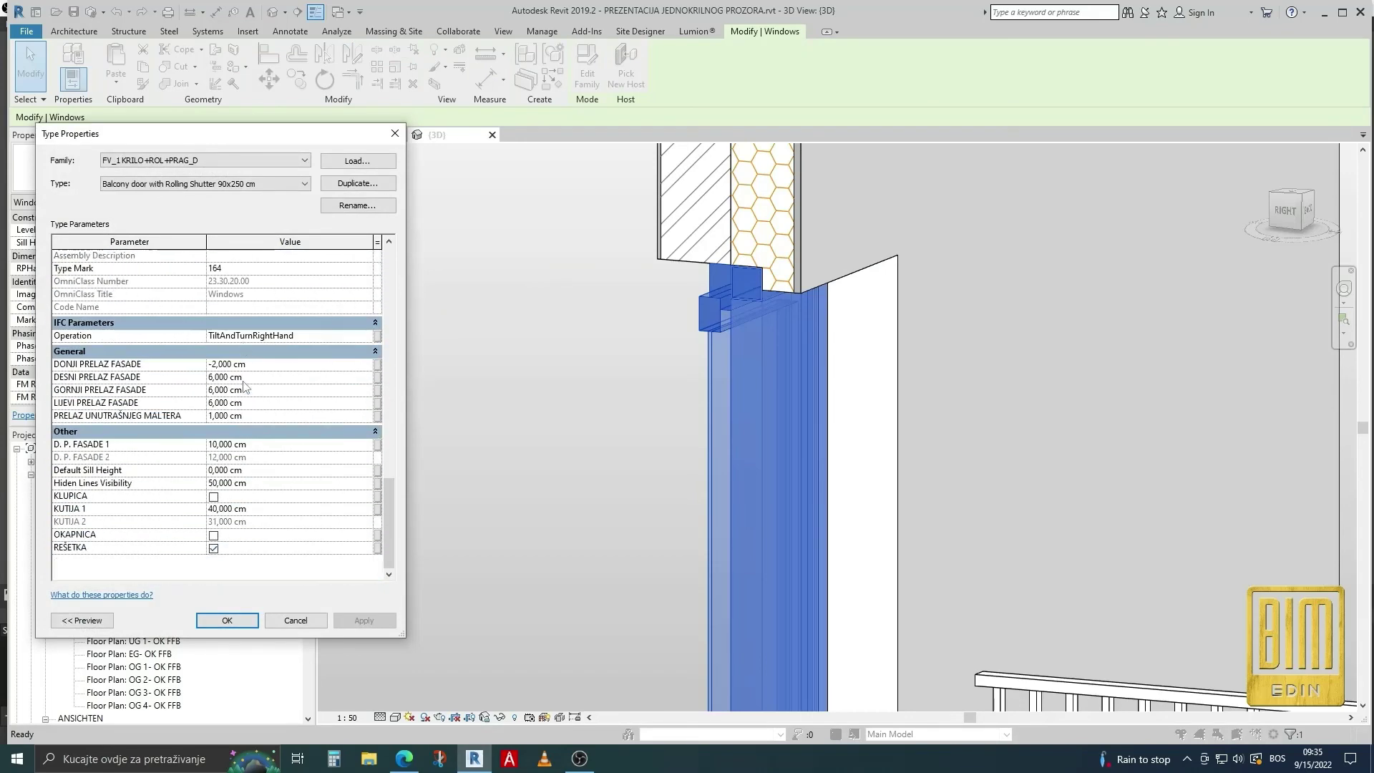
{"action": "left_click", "coordinate": [263, 392]}
{"action": "type", "text": "9"}
{"action": "left_click", "coordinate": [362, 620]}
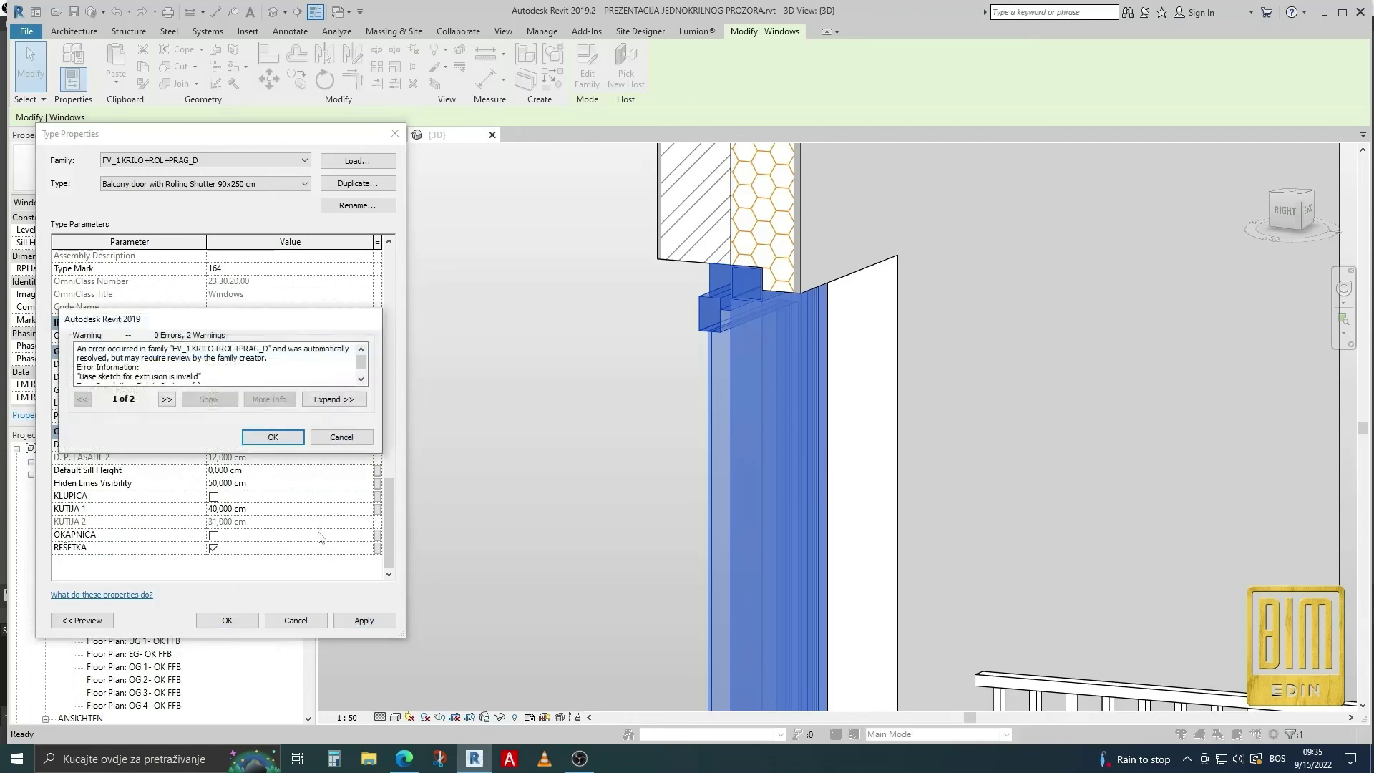
{"action": "left_click", "coordinate": [274, 437]}
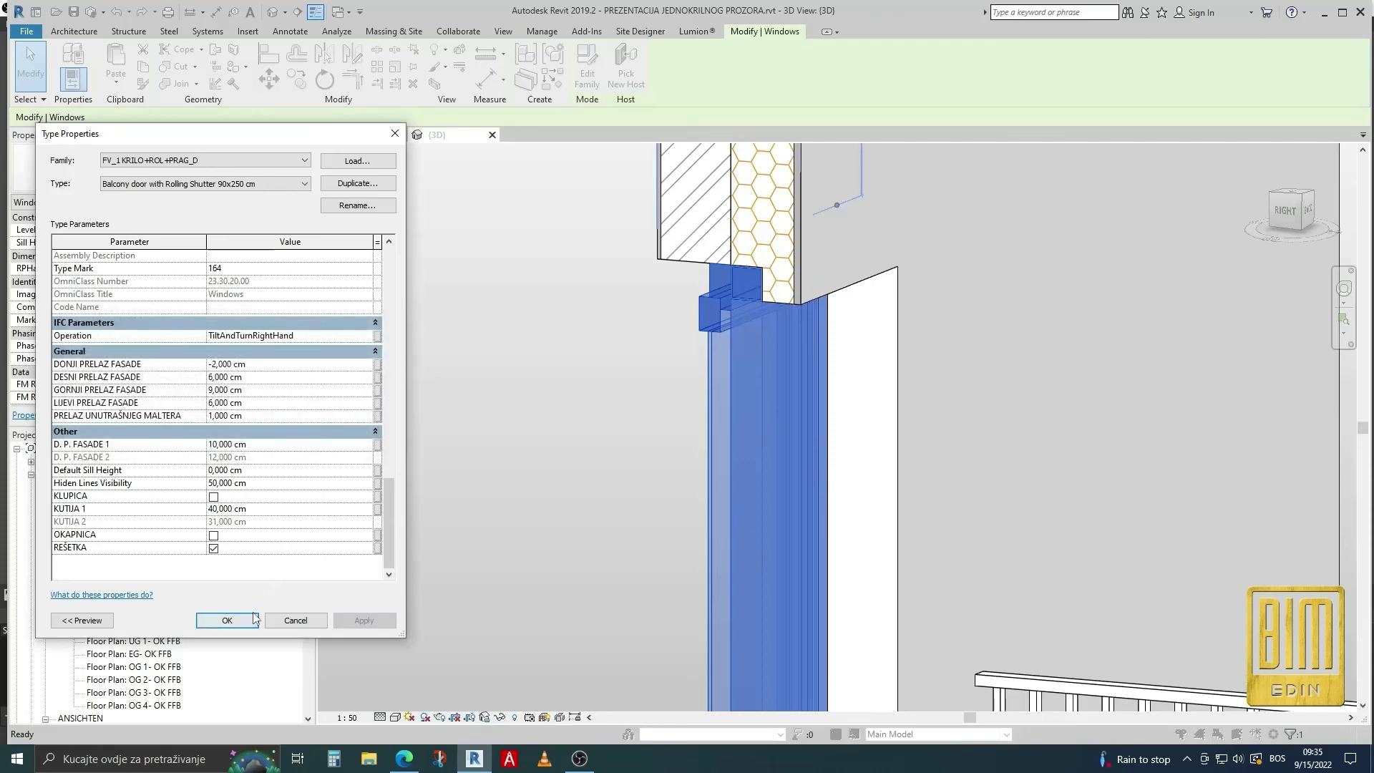
{"action": "left_click", "coordinate": [227, 619]}
{"action": "left_click", "coordinate": [431, 441]}
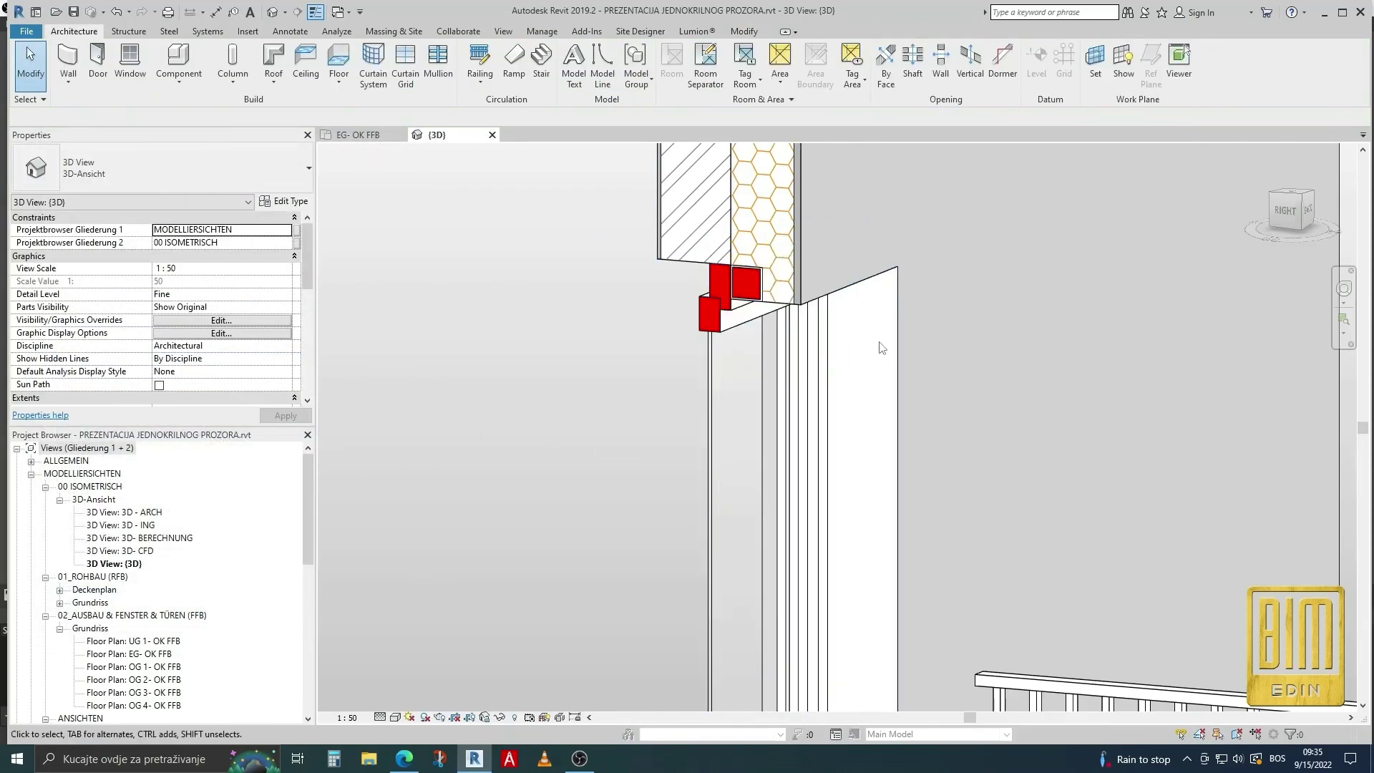